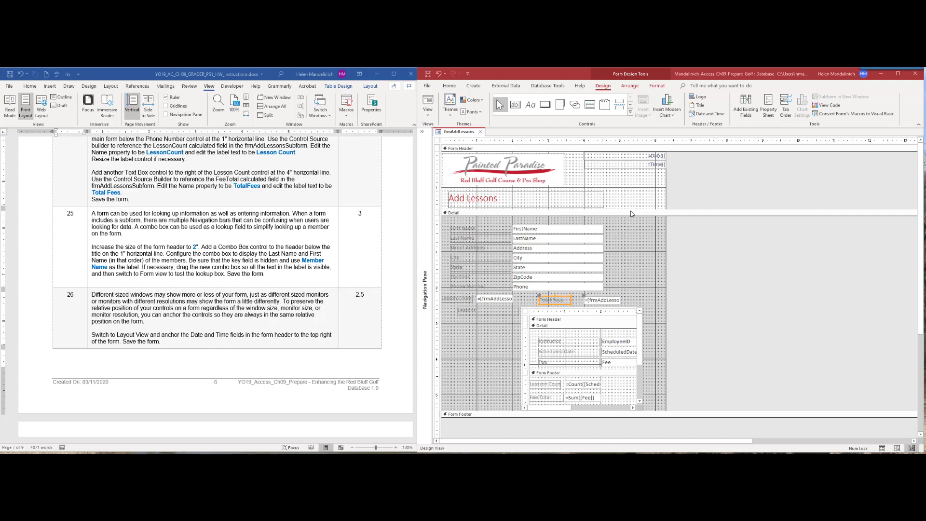
# Preview the Add Lessons form in Form view, page through several member records, and return to Design view.
pyautogui.click(428, 100)
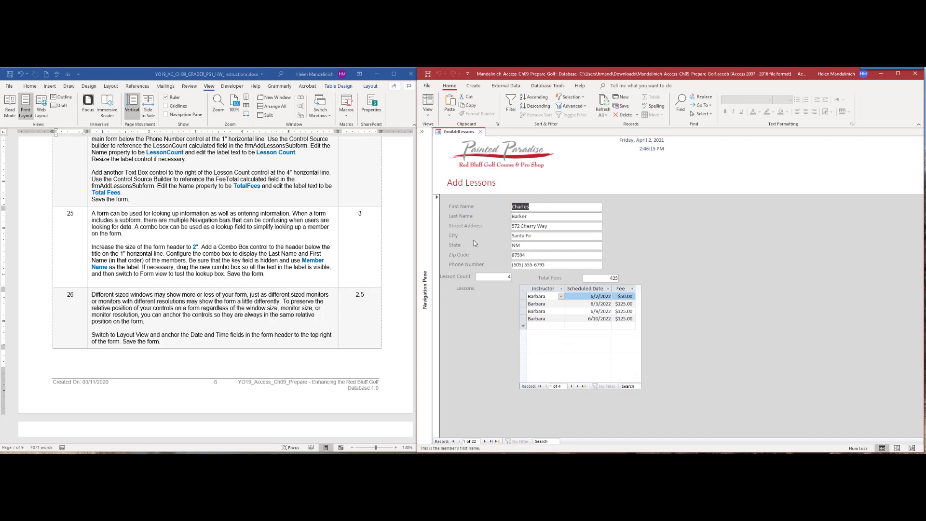
pyautogui.click(485, 441)
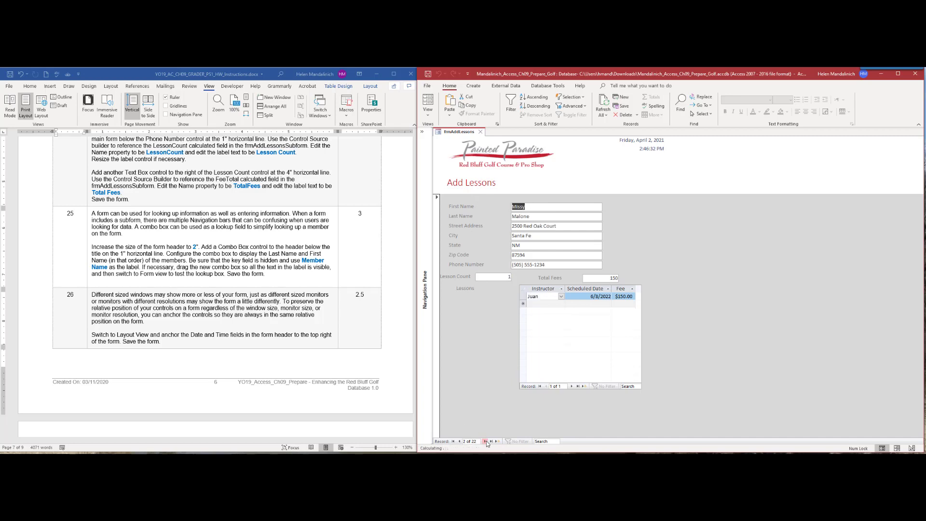
pyautogui.click(485, 442)
pyautogui.click(486, 442)
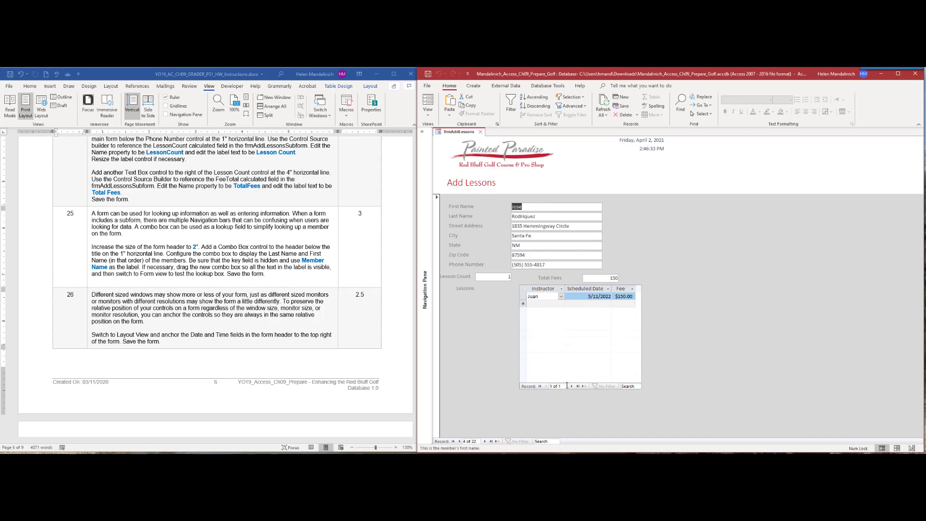
pyautogui.click(426, 115)
pyautogui.click(451, 165)
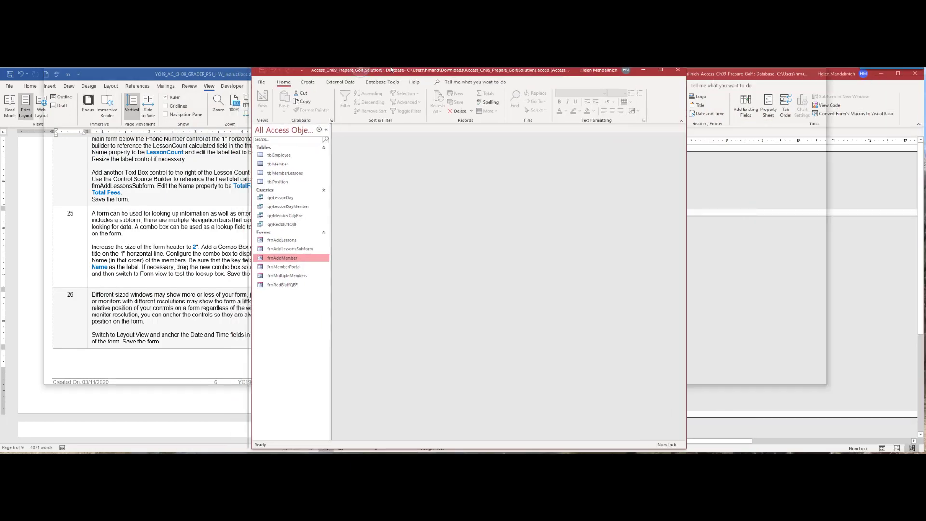
# Open frmAddLessons in the solution database and try its Member Name lookup by choosing different members.
pyautogui.doubleClick(9, 244)
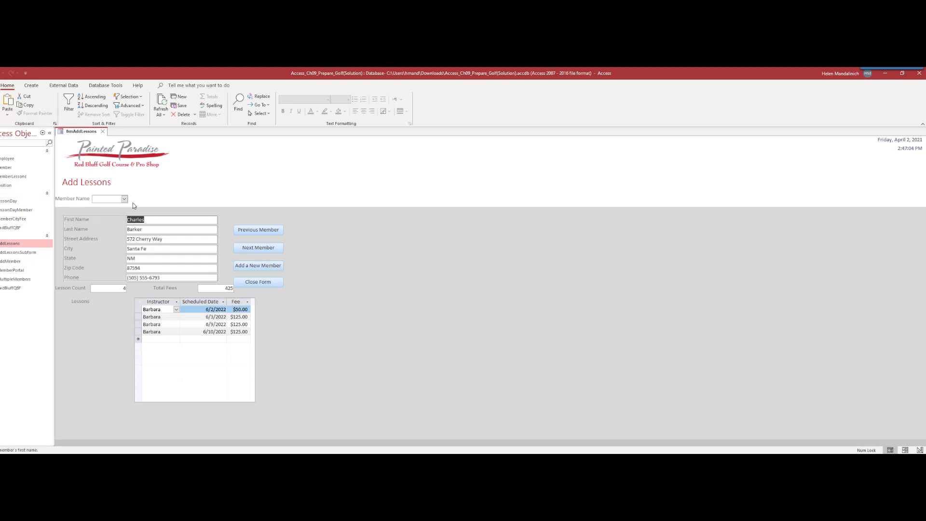
pyautogui.click(127, 199)
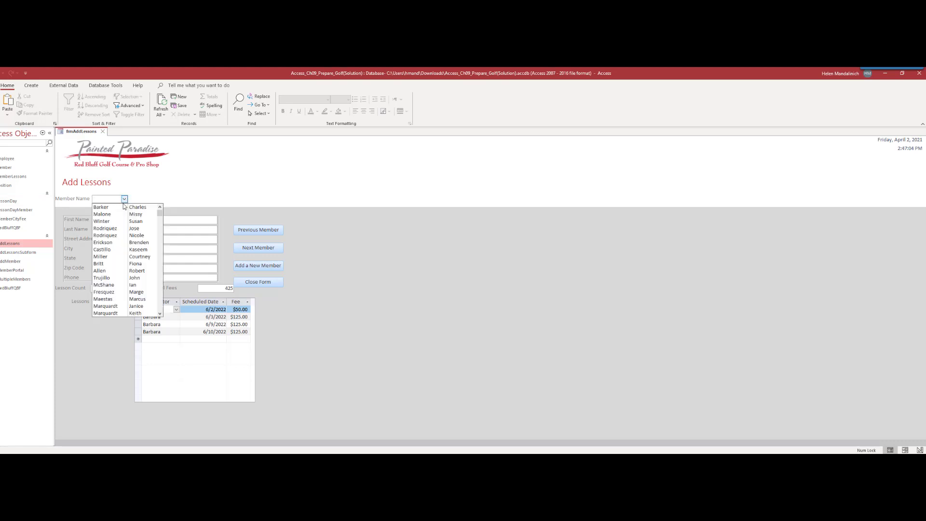
pyautogui.click(115, 292)
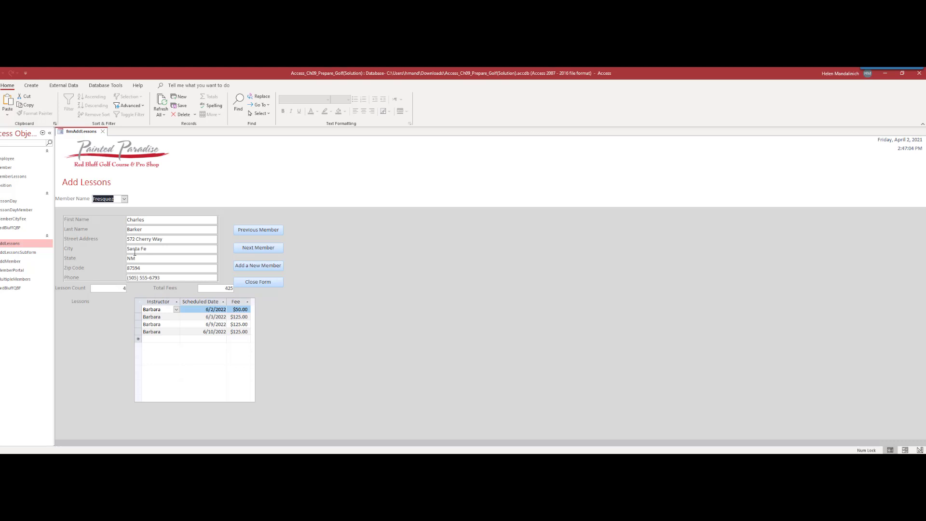
pyautogui.click(117, 199)
pyautogui.press('Tab')
pyautogui.click(117, 199)
pyautogui.click(124, 198)
pyautogui.click(110, 221)
pyautogui.press('Tab')
pyautogui.click(124, 198)
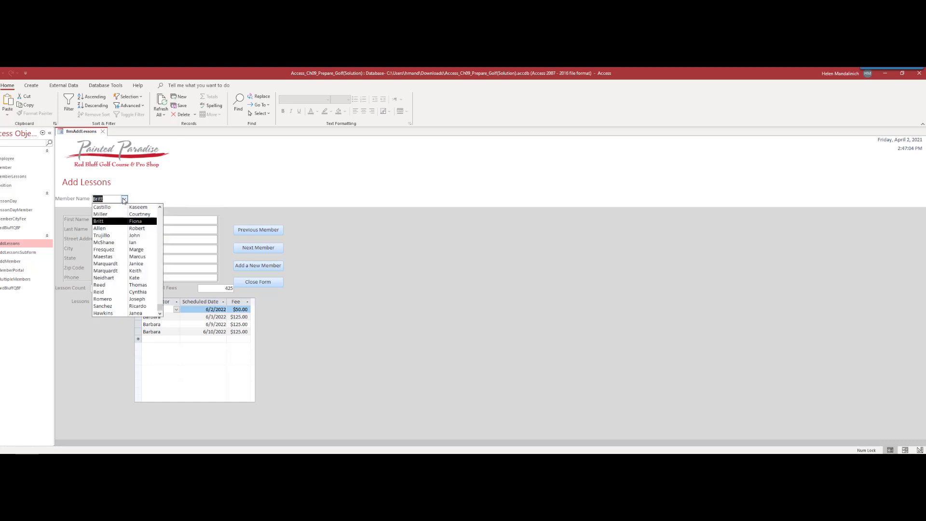
pyautogui.click(123, 257)
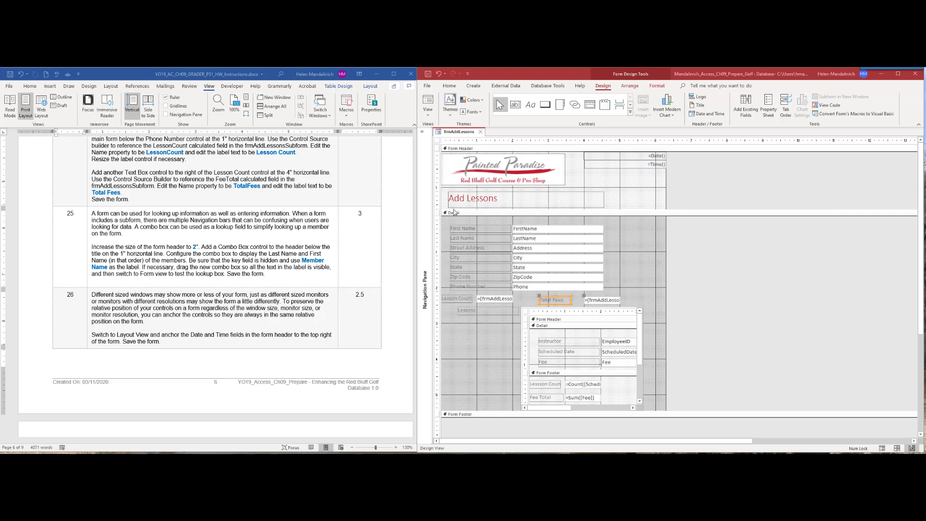
# Increase the form header height of frmAddLessons to 2 inches and place a combo box below the Add Lessons title.
pyautogui.moveTo(644, 209); pyautogui.dragTo(660, 250)
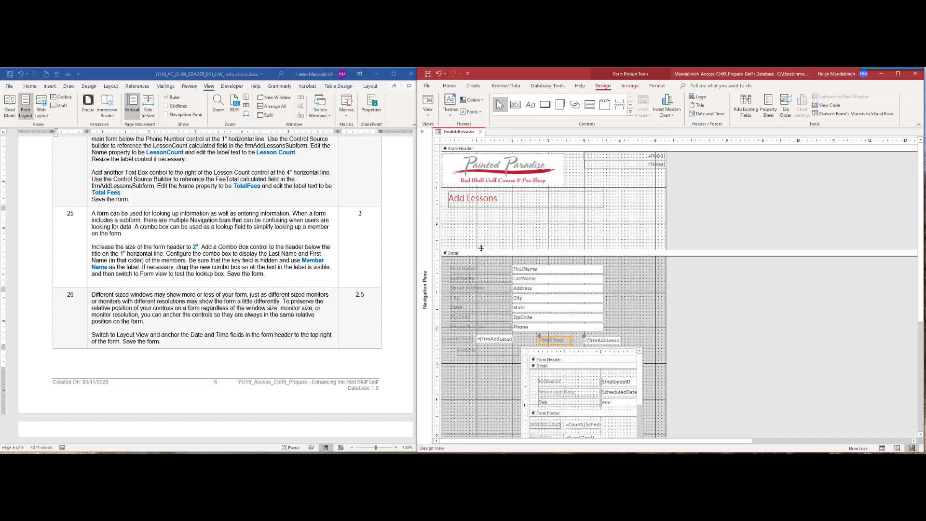
pyautogui.moveTo(481, 249); pyautogui.dragTo(485, 224)
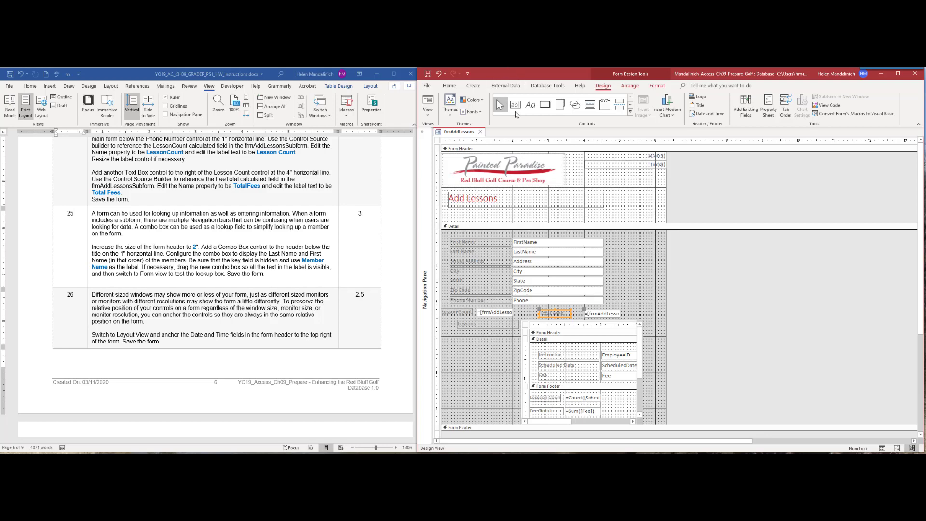
pyautogui.click(632, 113)
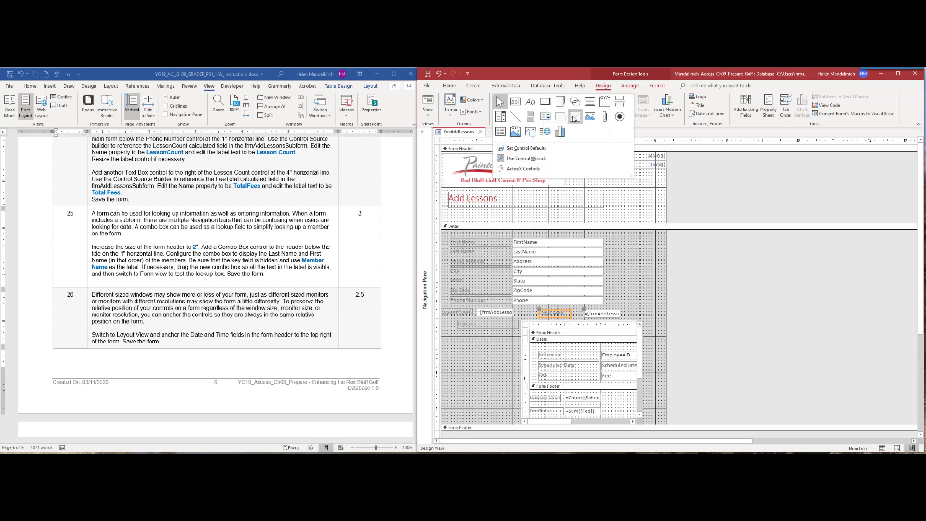
pyautogui.click(501, 118)
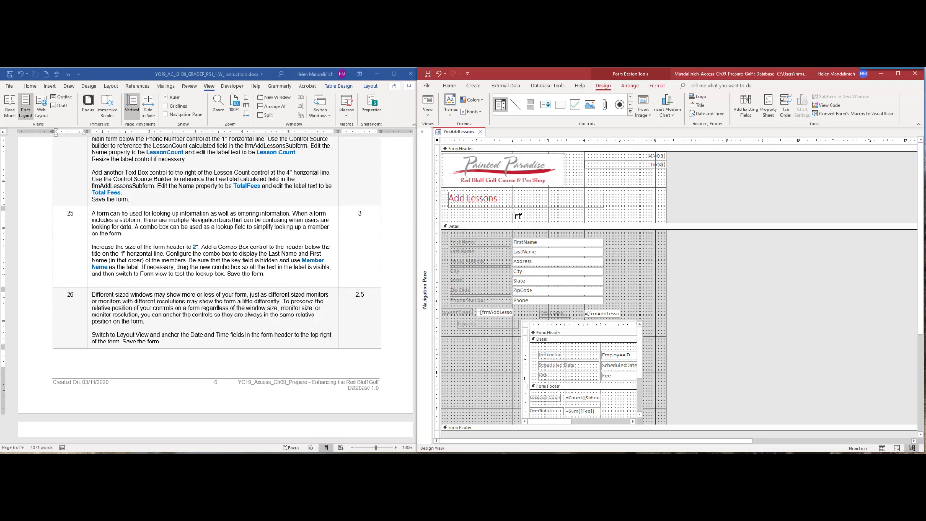
pyautogui.click(514, 212)
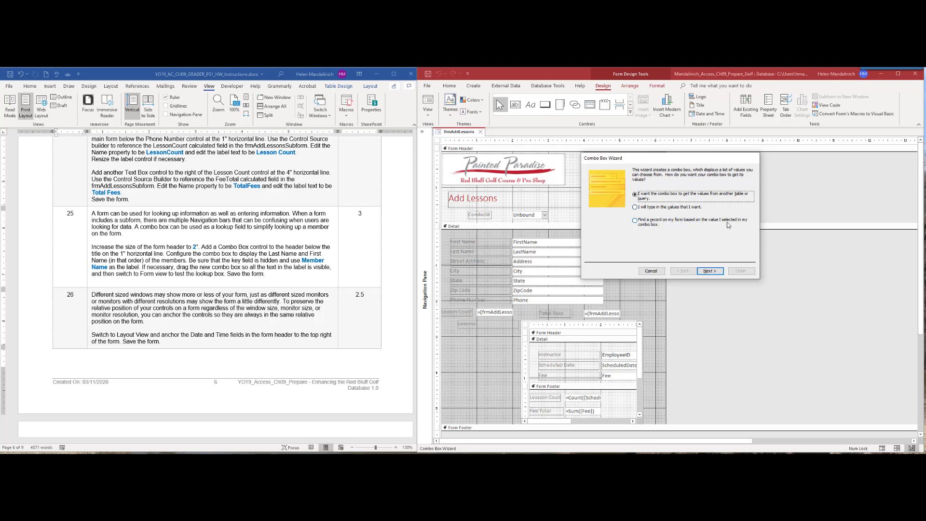
# Configure the combo box to find a form record by LastName and FirstName, with the key column hidden and the label MemberName.
pyautogui.click(634, 220)
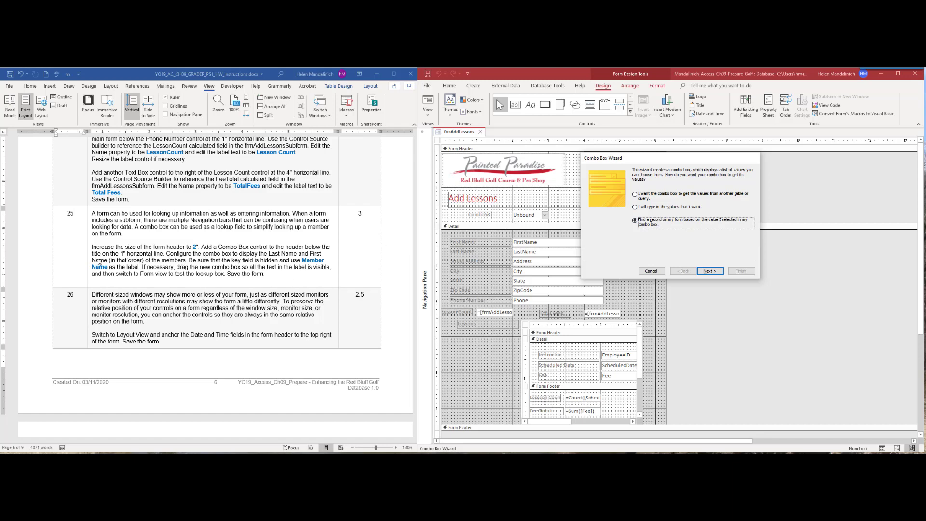
pyautogui.click(709, 271)
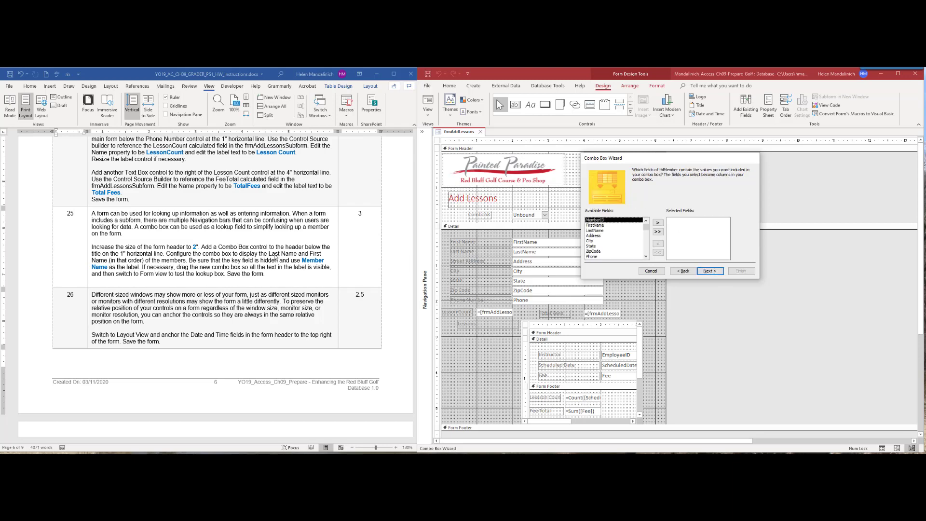
pyautogui.click(620, 230)
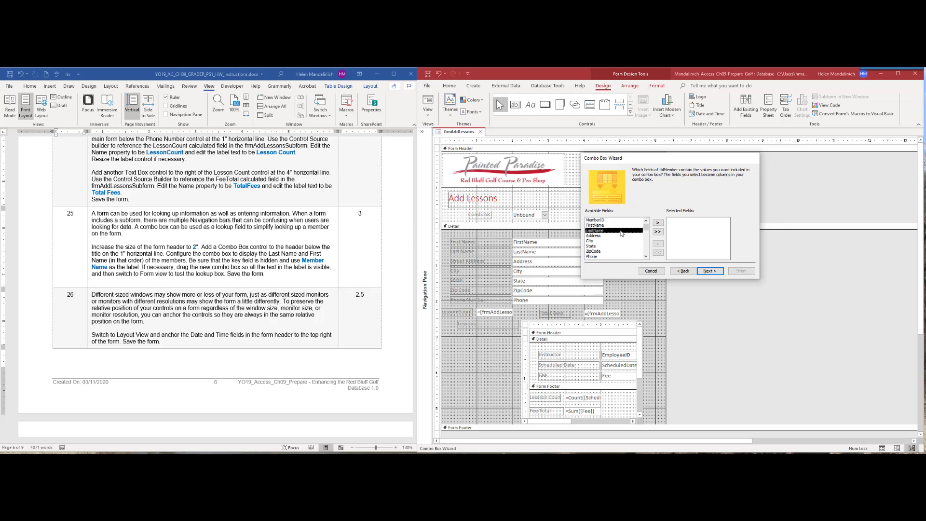
pyautogui.click(656, 223)
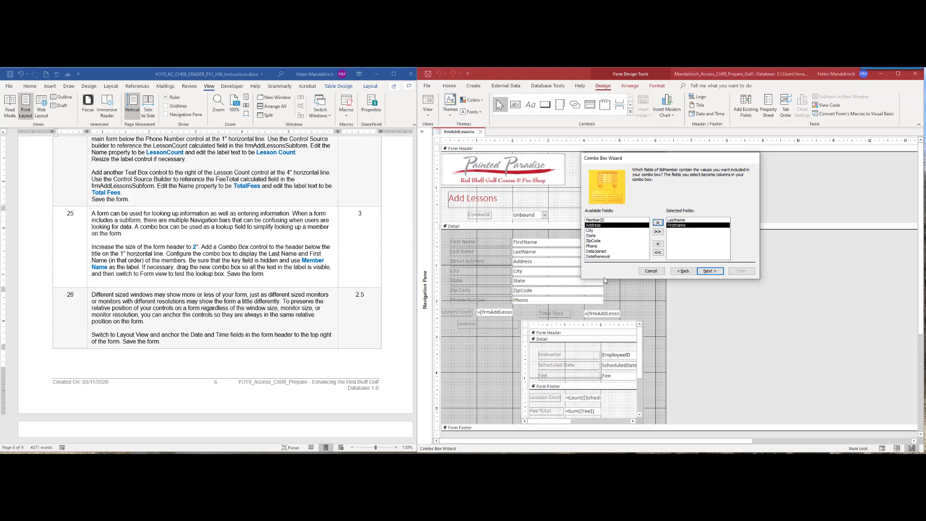
pyautogui.click(709, 271)
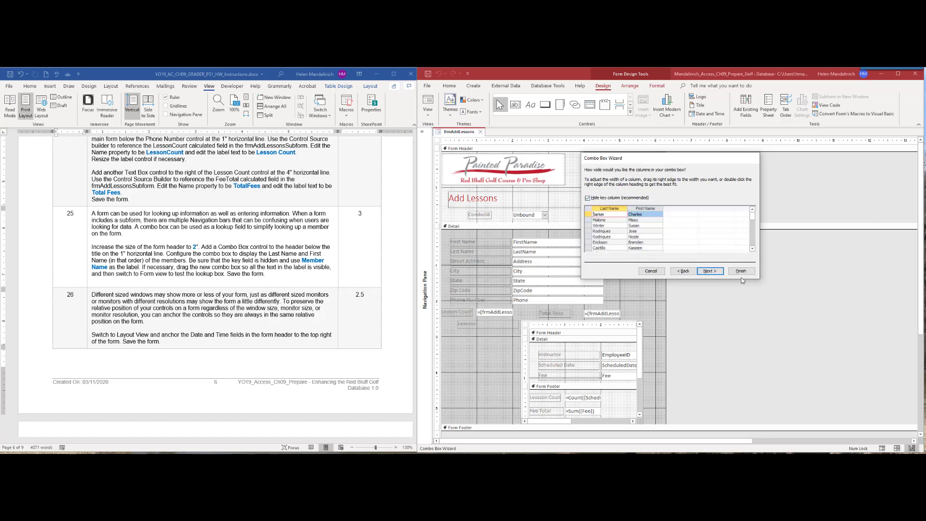
pyautogui.click(712, 272)
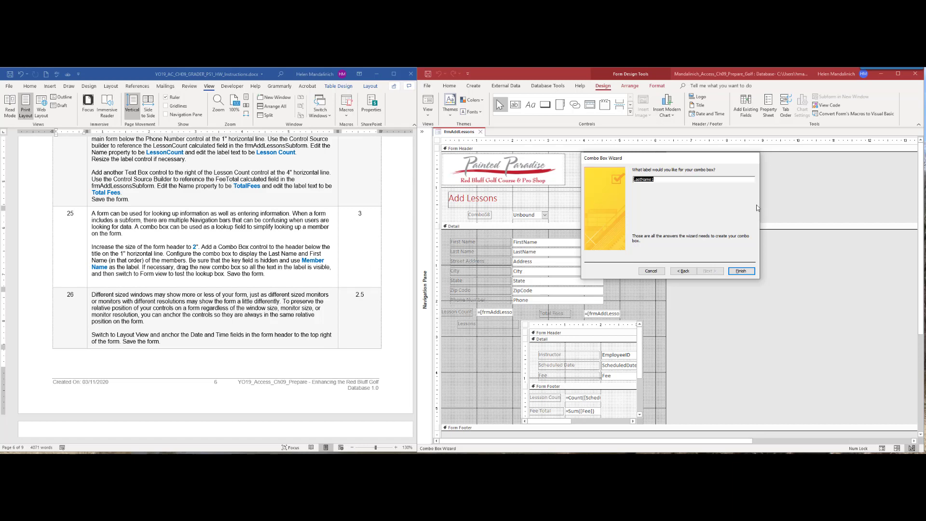
pyautogui.write('MemberName')
pyautogui.click(742, 271)
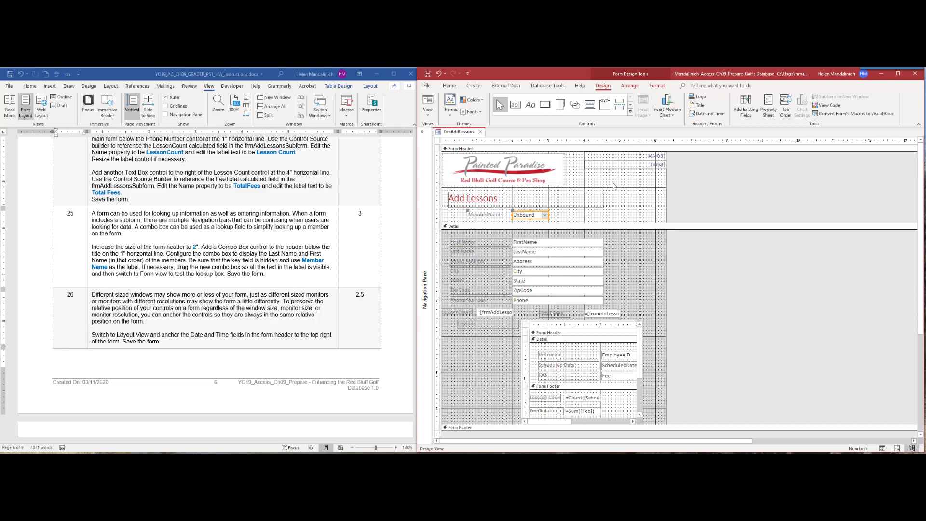
# Move the MemberName combo box and its label to the header's left edge, and extend the combo box to the 1-inch line.
pyautogui.press('Left')
pyautogui.press('Left')
pyautogui.press('Left')
pyautogui.press('Left')
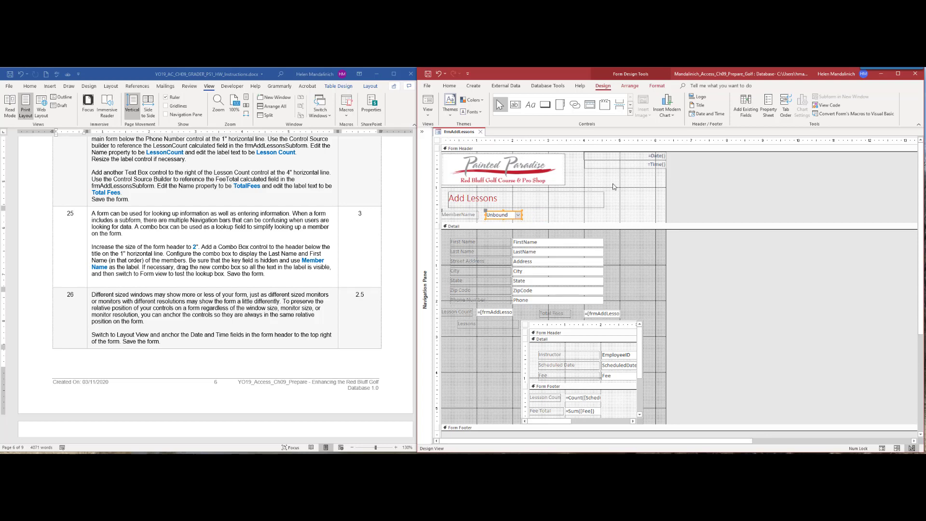
pyautogui.press('Left')
pyautogui.press('Left')
pyautogui.press('Left')
pyautogui.click(471, 215)
pyautogui.click(488, 216)
pyautogui.click(485, 216)
pyautogui.moveTo(486, 215); pyautogui.dragTo(476, 215)
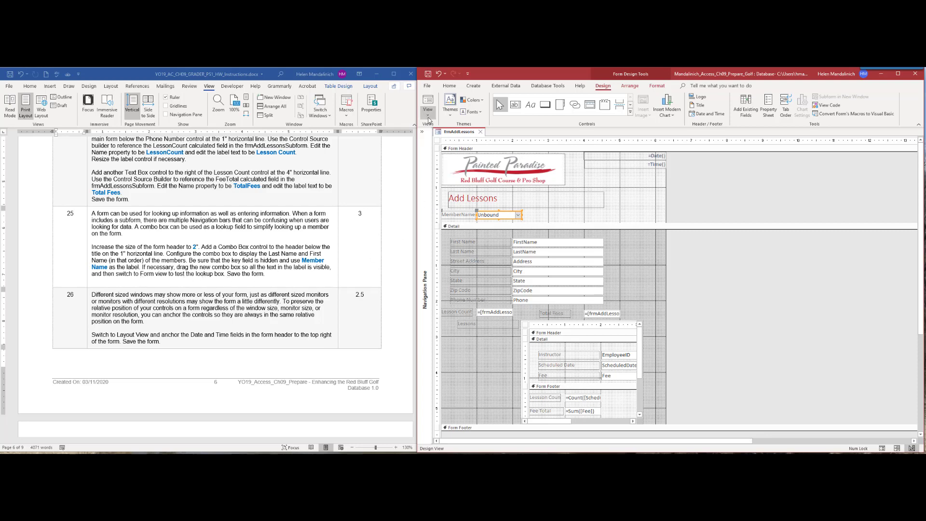
# Test the MemberName lookup in Form view by choosing several members, and return to Design view.
pyautogui.click(428, 101)
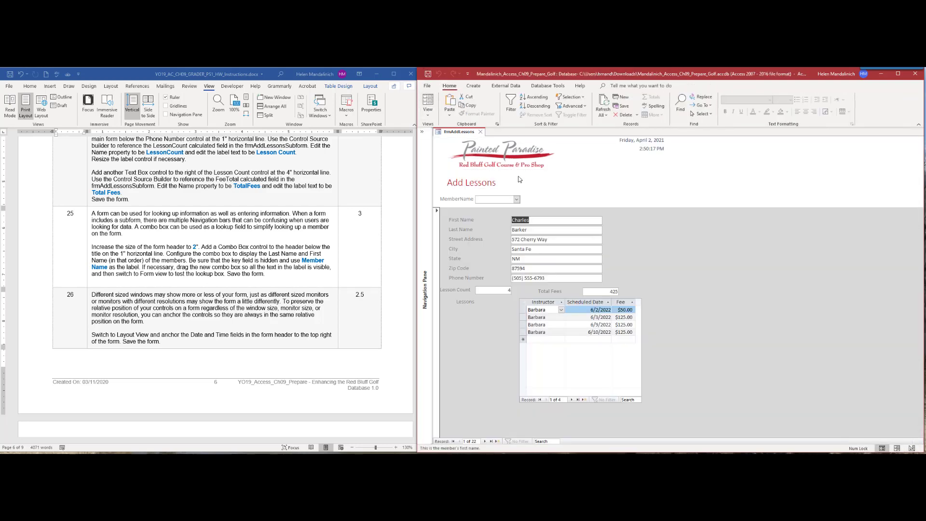
pyautogui.click(516, 199)
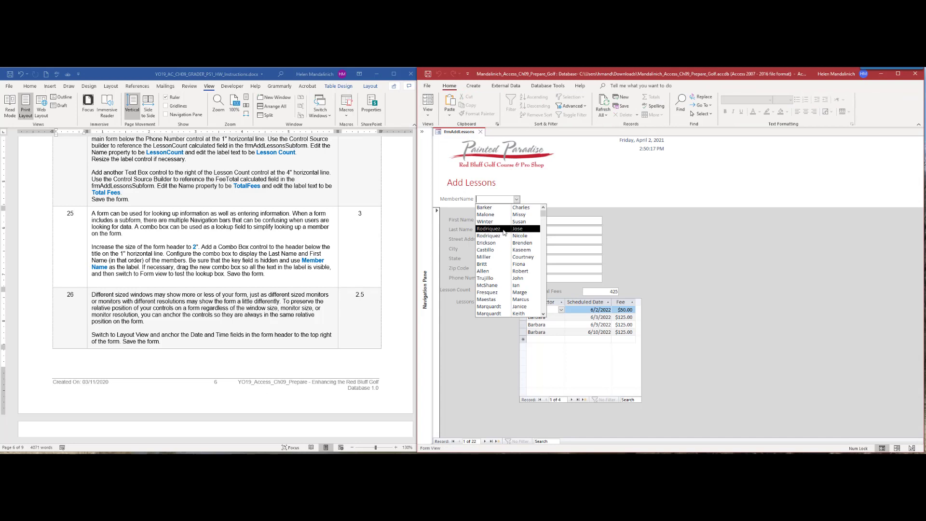
pyautogui.click(488, 229)
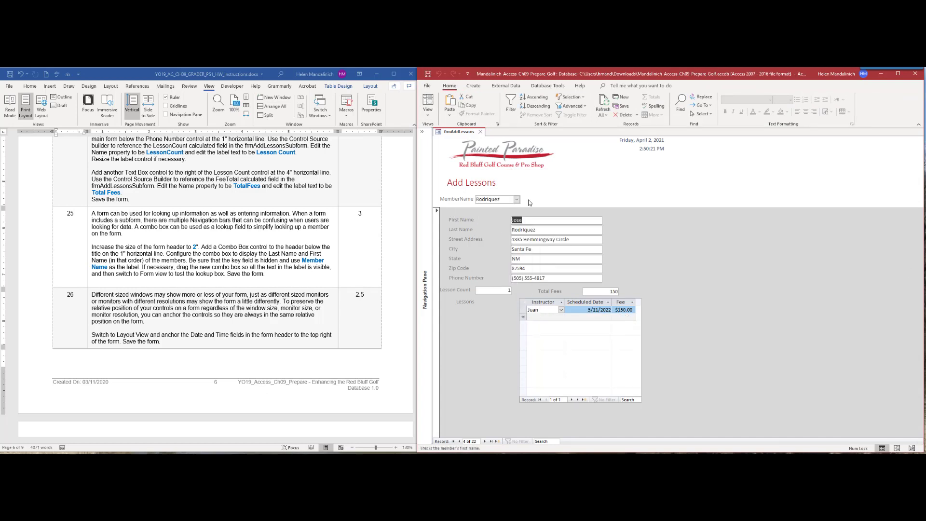
pyautogui.click(516, 199)
pyautogui.click(497, 280)
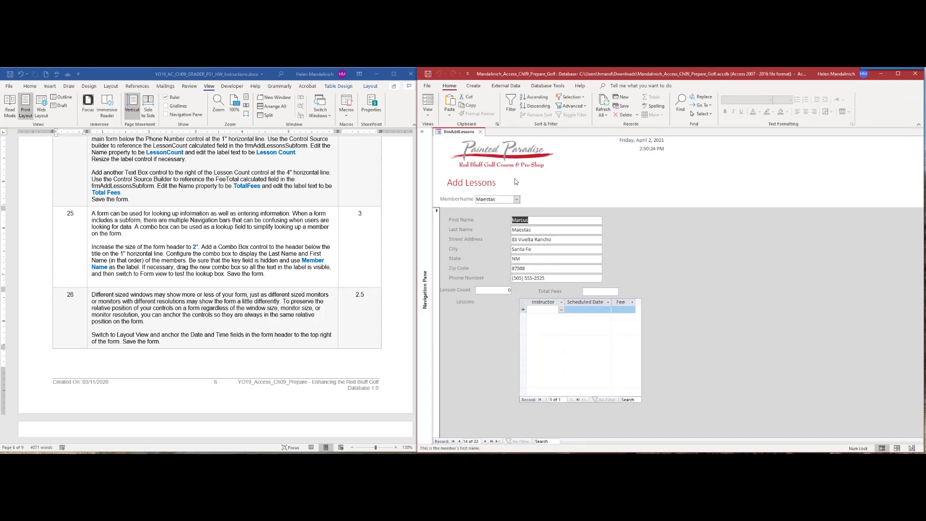
pyautogui.click(516, 200)
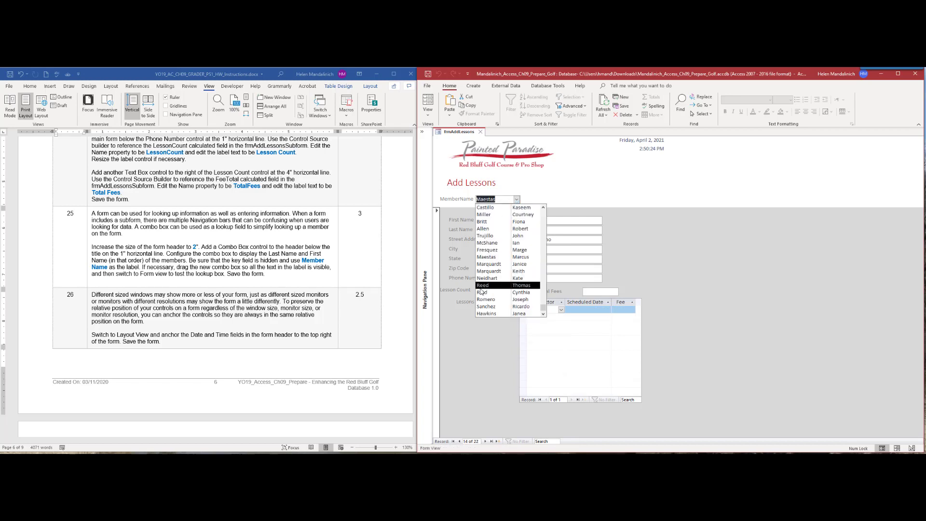
pyautogui.click(496, 300)
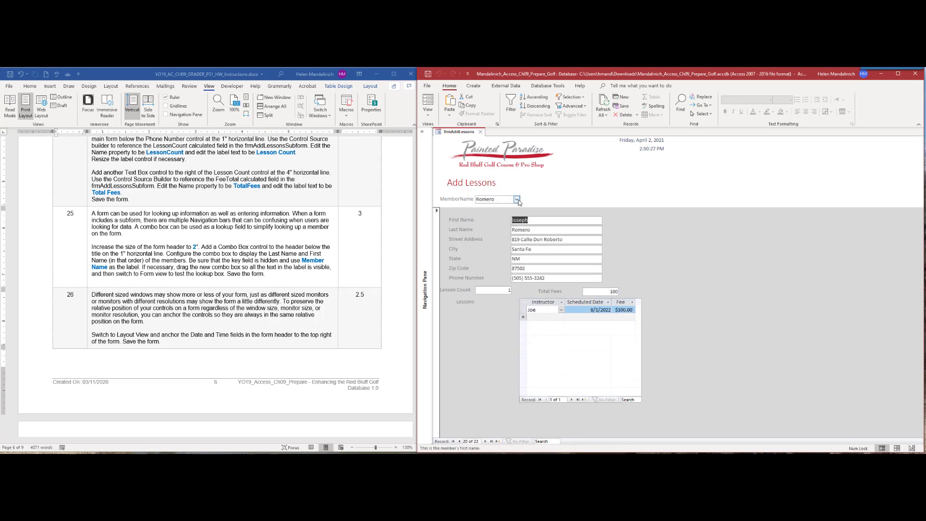
pyautogui.click(517, 199)
pyautogui.click(500, 243)
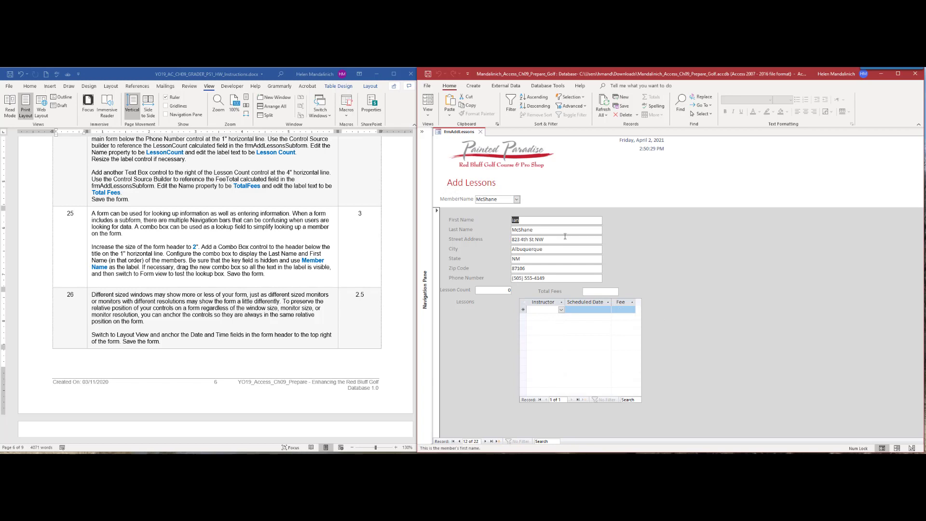
pyautogui.click(517, 199)
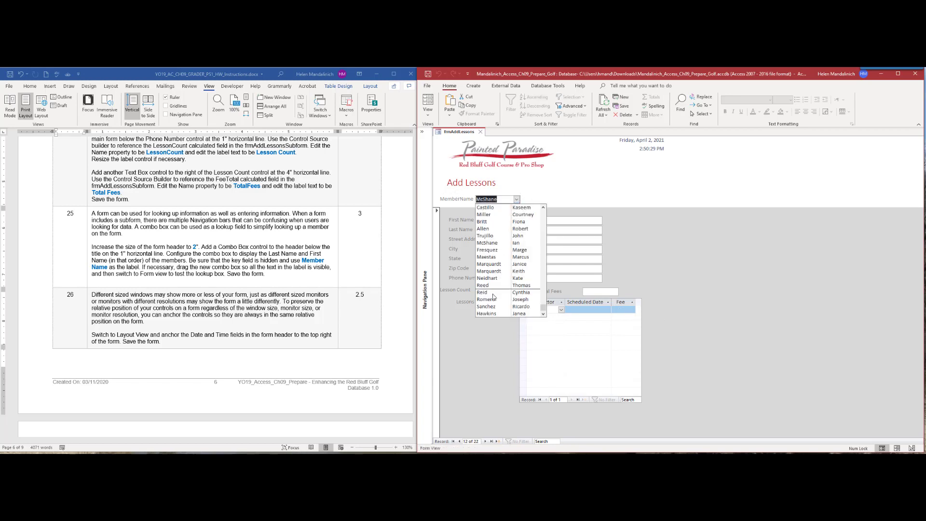
pyautogui.click(496, 314)
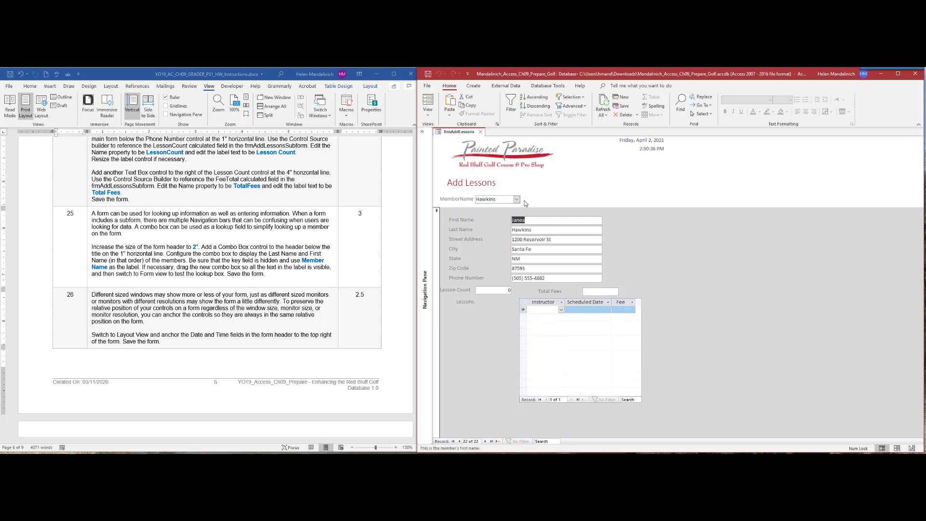
pyautogui.click(516, 199)
pyautogui.click(502, 221)
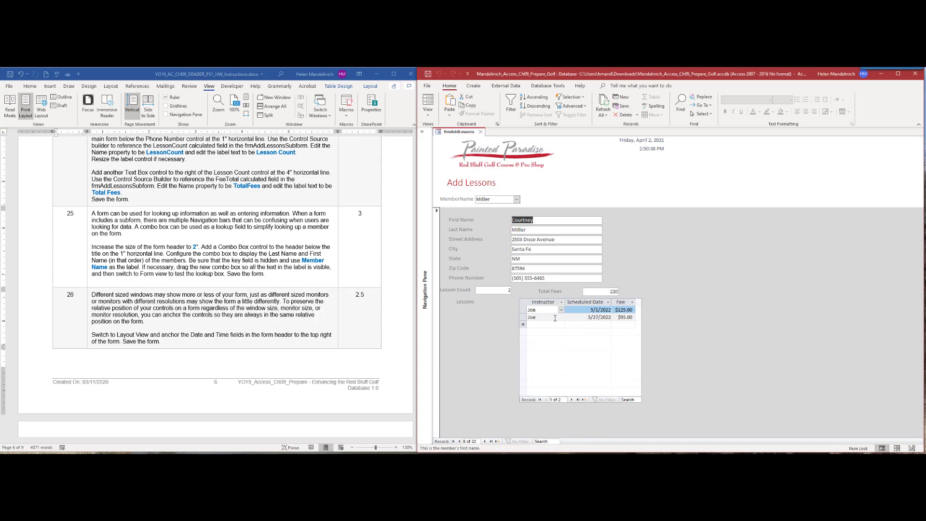
pyautogui.click(428, 118)
pyautogui.click(450, 161)
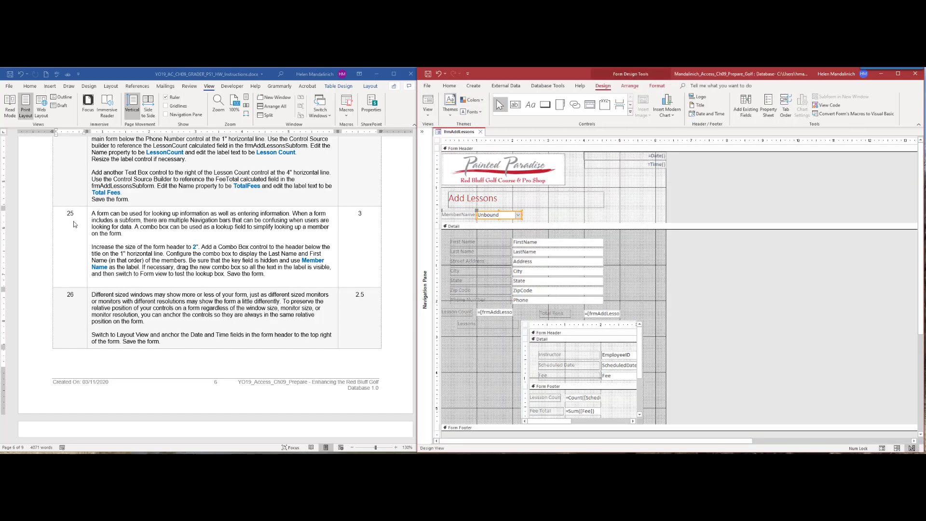
# Highlight step number 25 in yellow in the Word instructions and bring up step 26.
pyautogui.moveTo(62, 213); pyautogui.dragTo(75, 213)
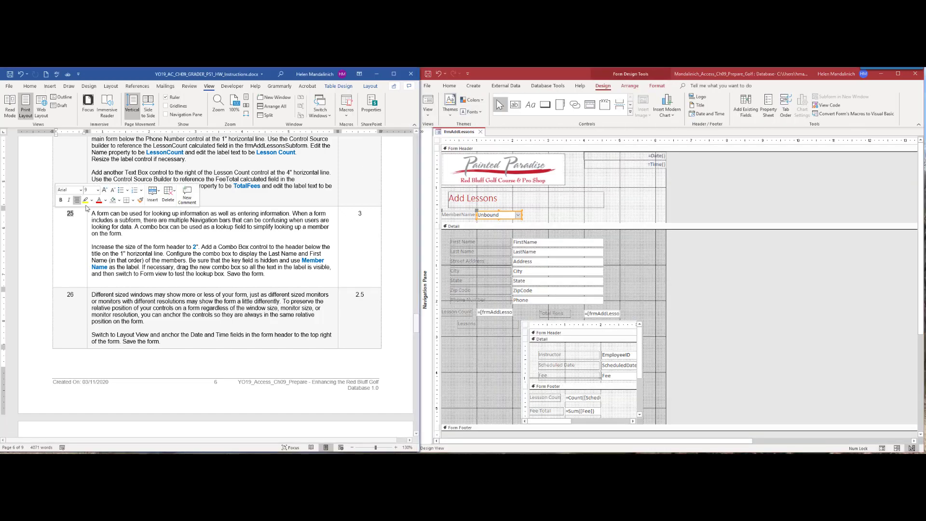
pyautogui.click(89, 201)
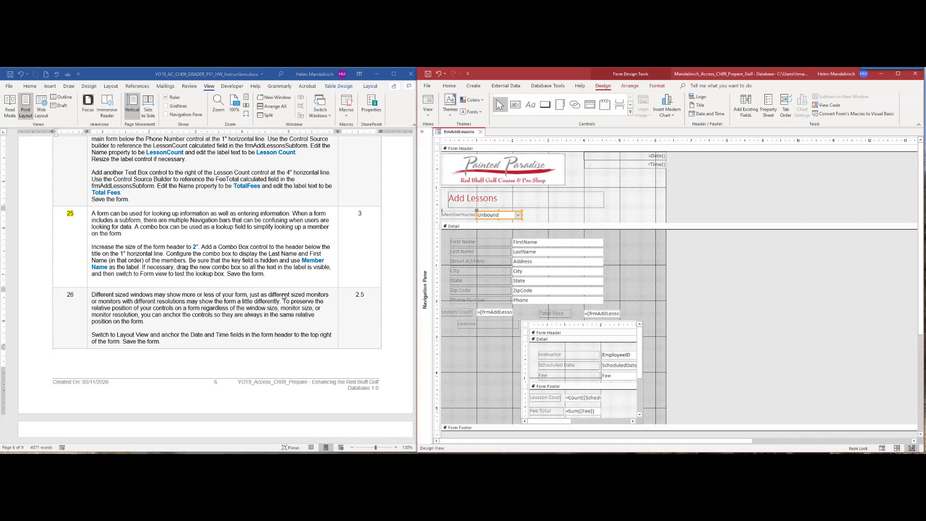
pyautogui.scroll(-5, 282, 293)
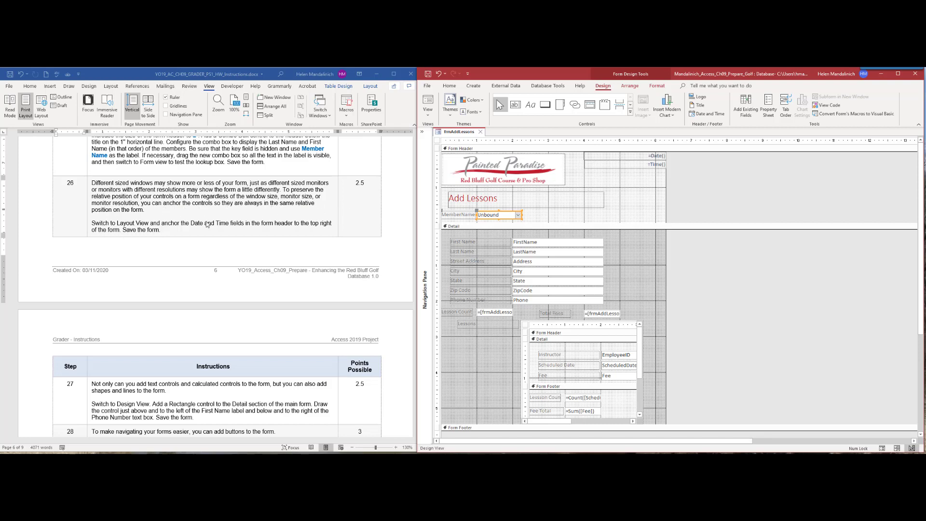
# Switch to Access, open frmAddLessons in Layout view, and anchor the header's time and date fields to Top Right.
pyautogui.click(425, 117)
pyautogui.click(444, 155)
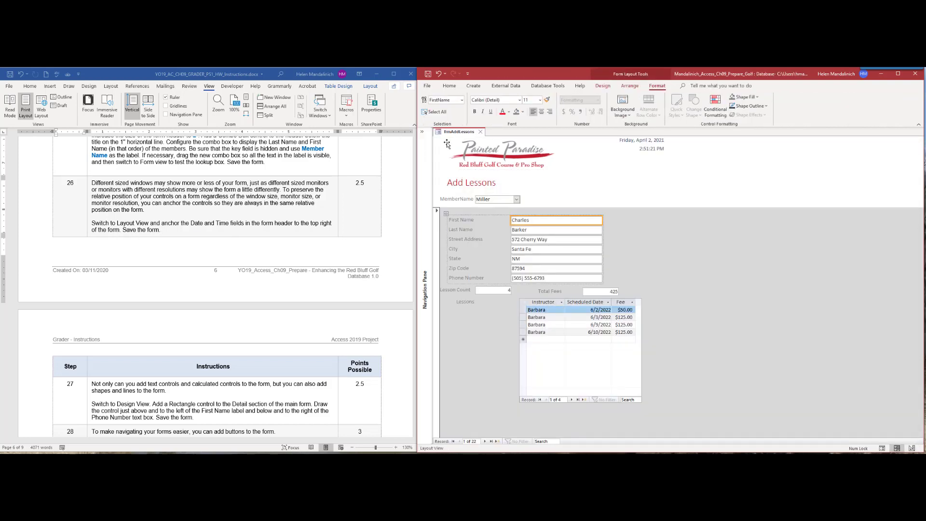
pyautogui.click(642, 140)
pyautogui.click(645, 149)
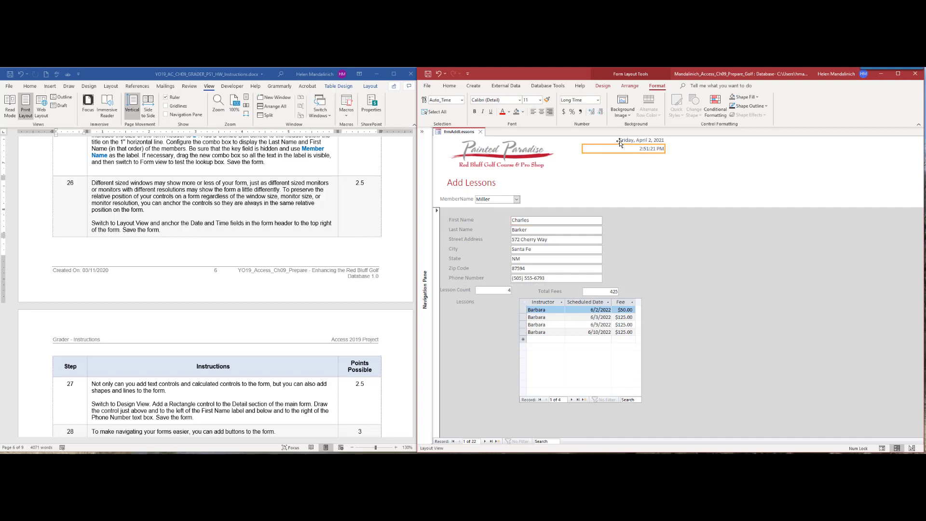
pyautogui.click(639, 87)
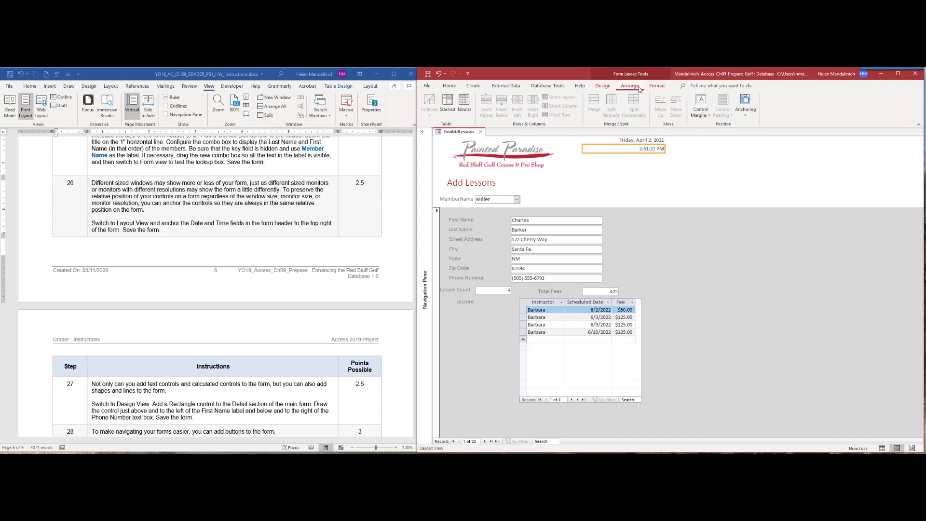
pyautogui.click(747, 119)
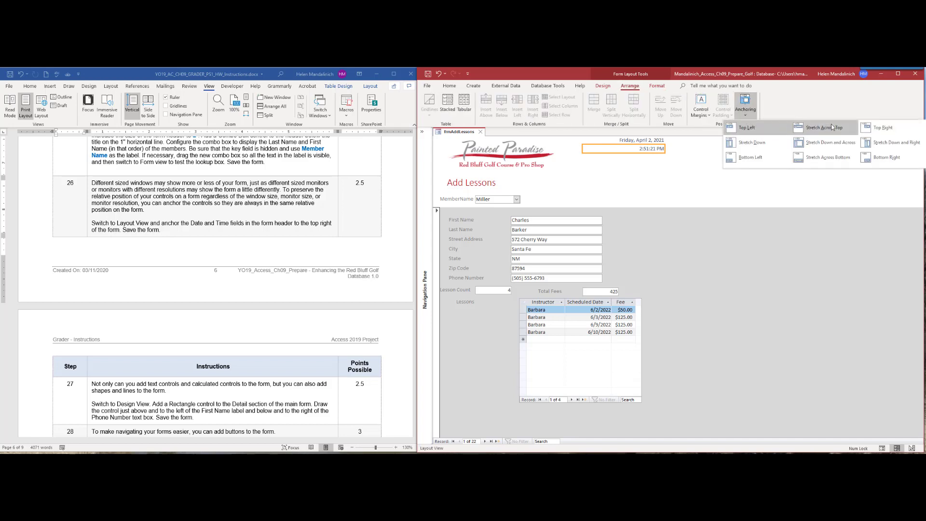
pyautogui.click(866, 128)
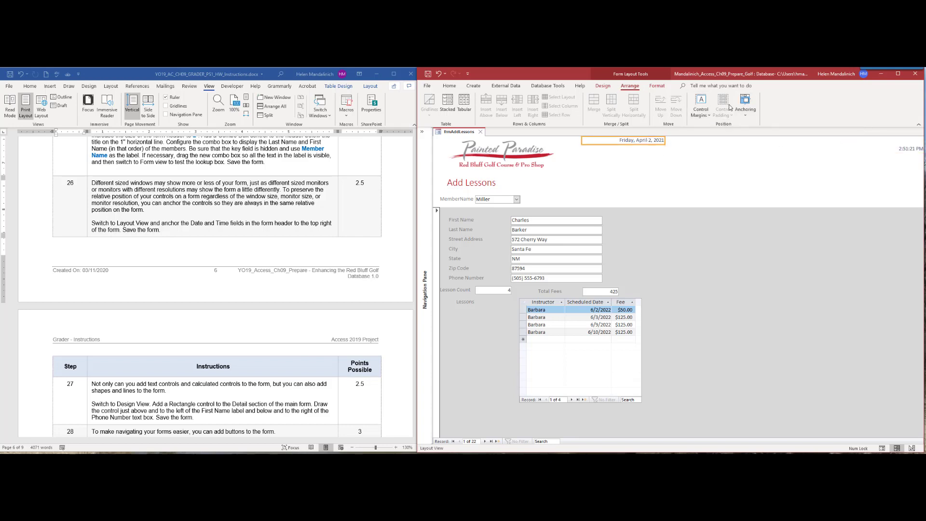
pyautogui.click(746, 104)
pyautogui.click(868, 130)
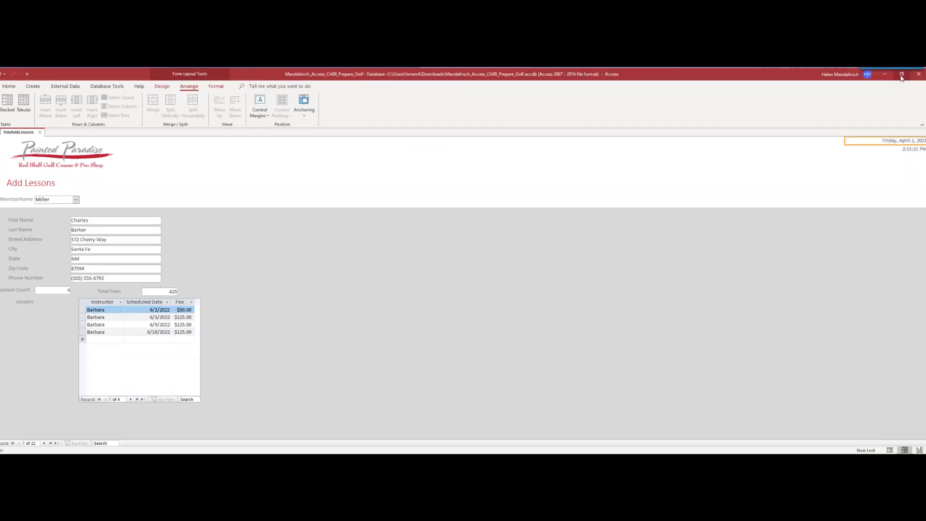
# Check the anchored date and time with the database window maximized, cancel the accidental close, and restore the side-by-side window layout.
pyautogui.click(898, 73)
pyautogui.click(917, 73)
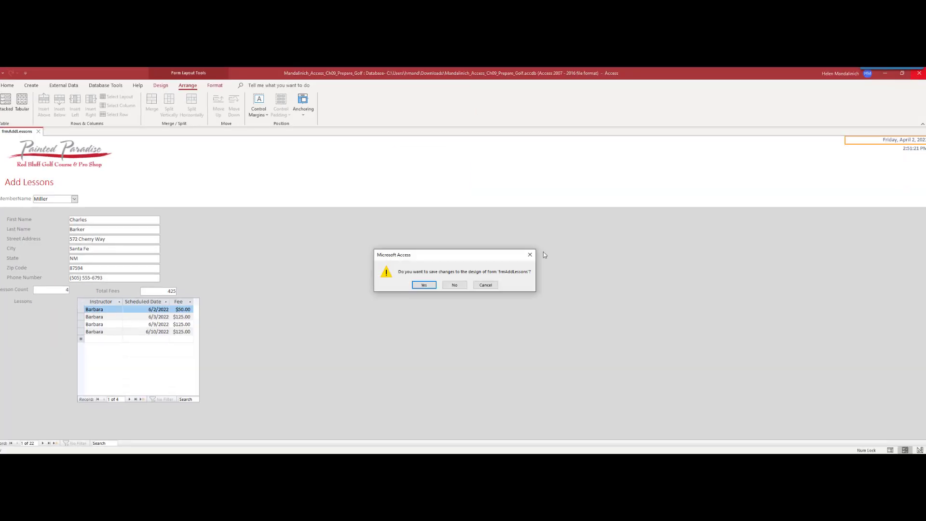
pyautogui.click(485, 286)
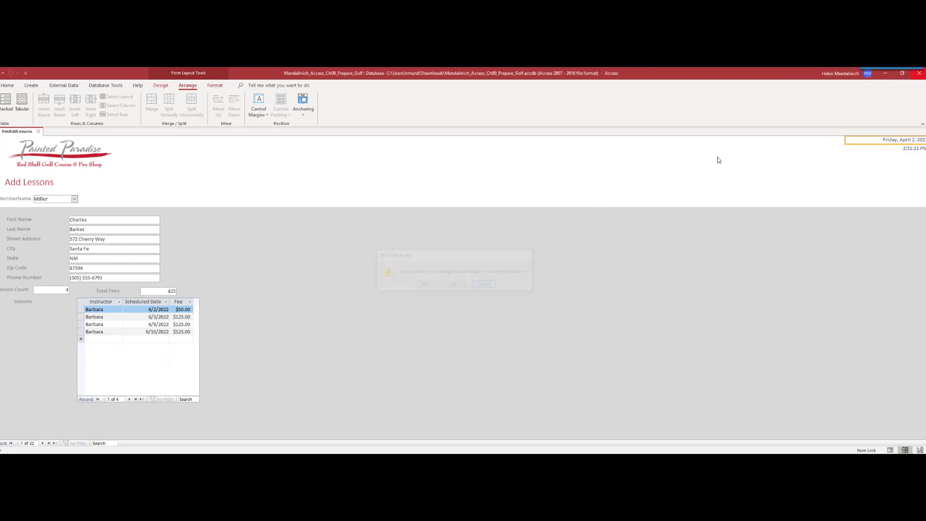
pyautogui.click(904, 76)
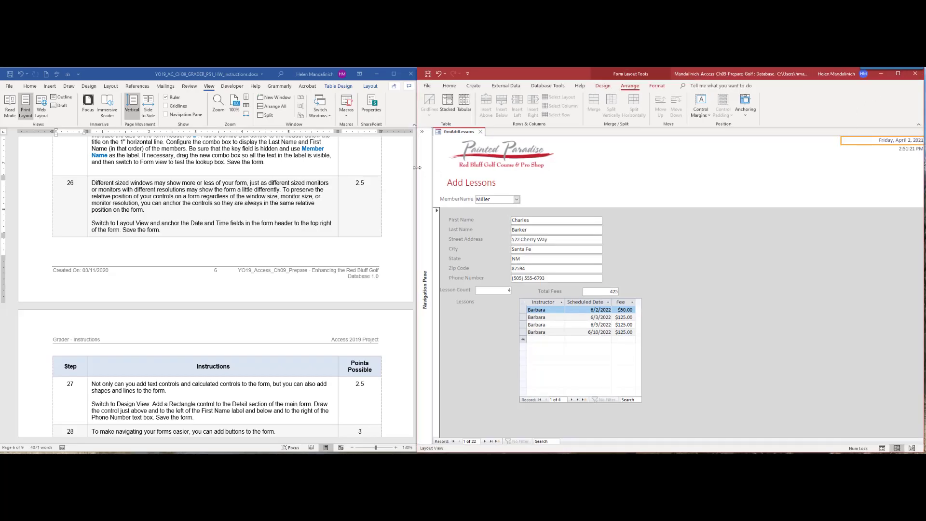
pyautogui.moveTo(417, 167); pyautogui.dragTo(419, 190)
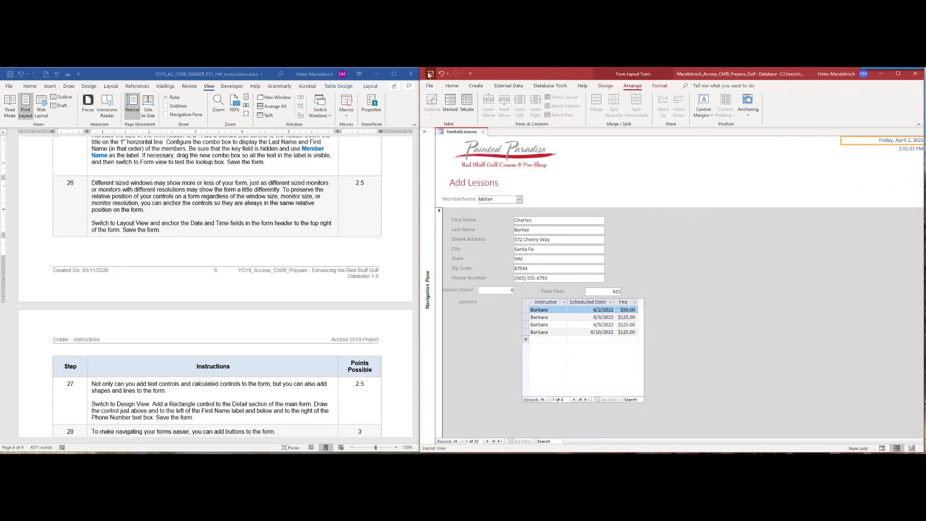
# Highlight step number 26 in yellow in the Word instructions and bring up step 27.
pyautogui.doubleClick(70, 182)
pyautogui.click(253, 314)
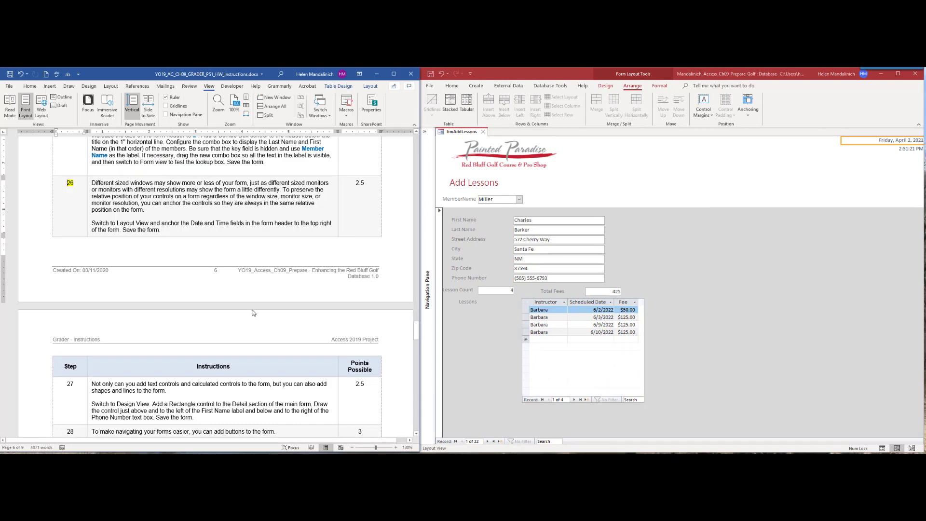
pyautogui.scroll(-5, 251, 312)
pyautogui.scroll(-3, 252, 313)
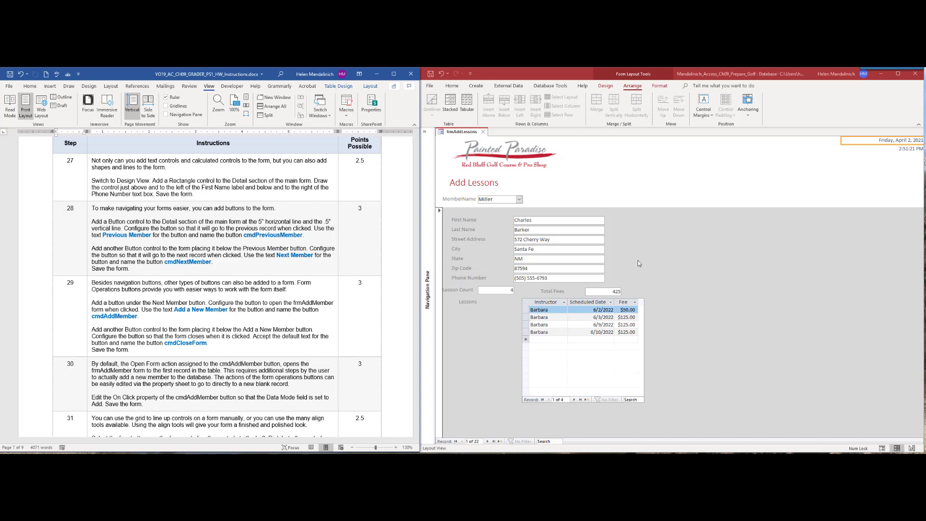
# Switch frmAddLessons to Design view and consult the Add Lessons form in the solution database, then move that window aside.
pyautogui.click(605, 85)
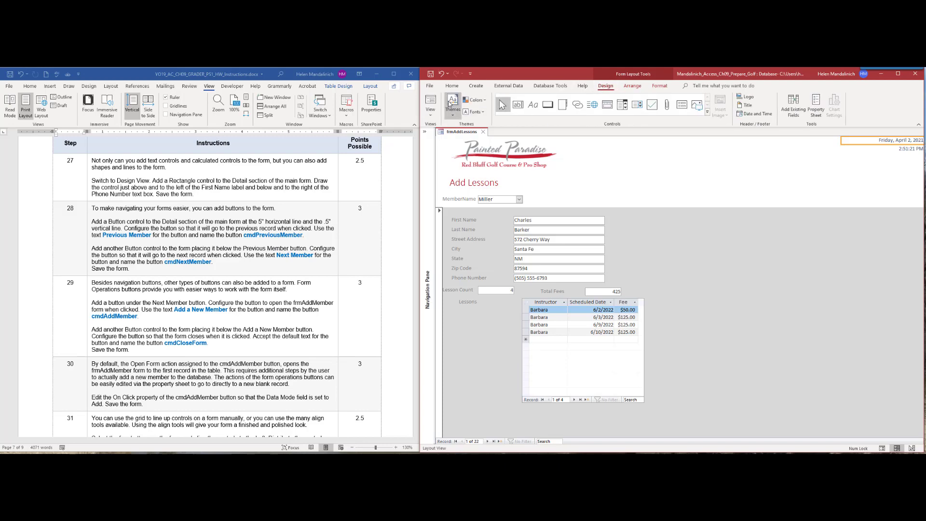
pyautogui.click(430, 107)
pyautogui.click(433, 164)
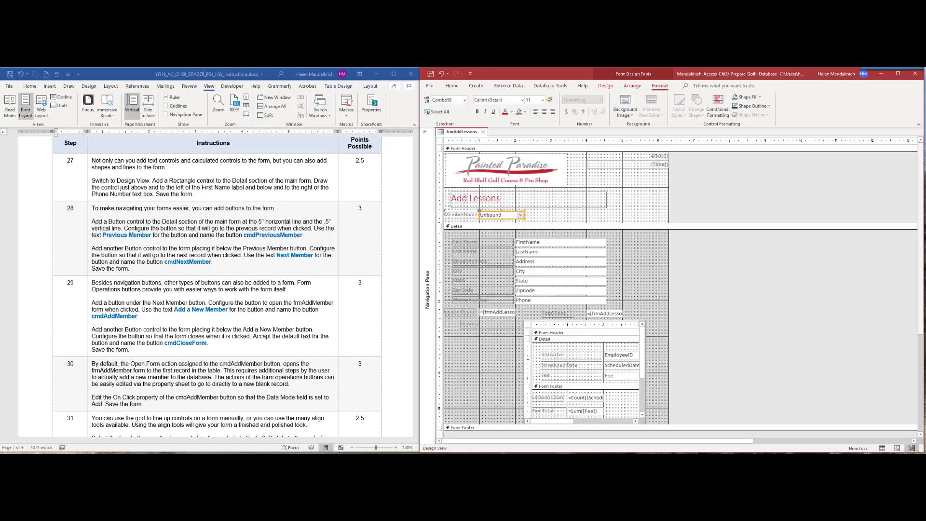
pyautogui.hotkey('alt', 'Tab')
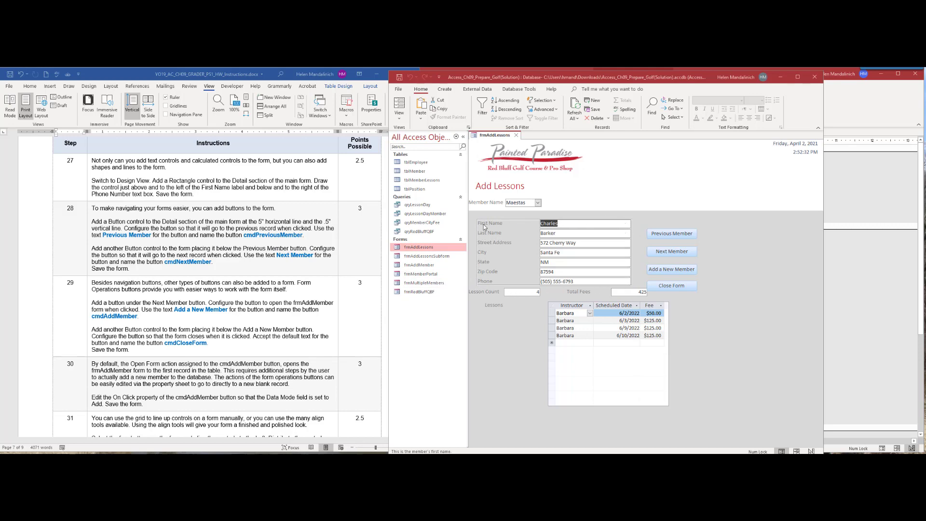
pyautogui.moveTo(713, 78); pyautogui.dragTo(925, 114)
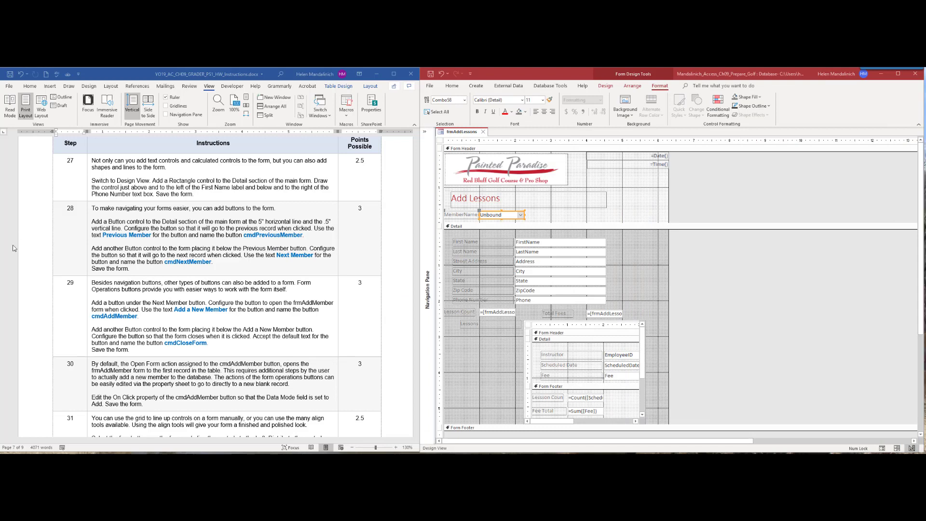
# Draw a Rectangle control in the Detail section enclosing the member labels and text boxes from First Name to Phone Number.
pyautogui.click(459, 243)
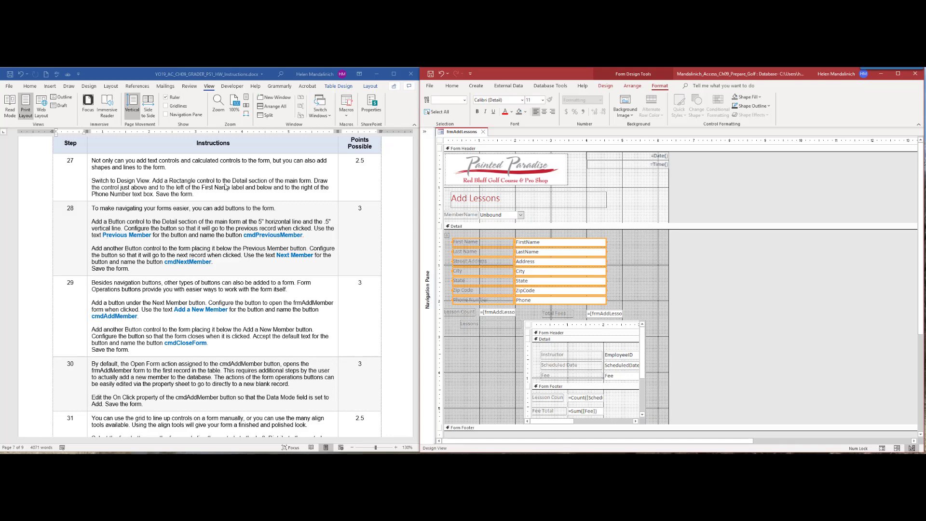
pyautogui.click(605, 85)
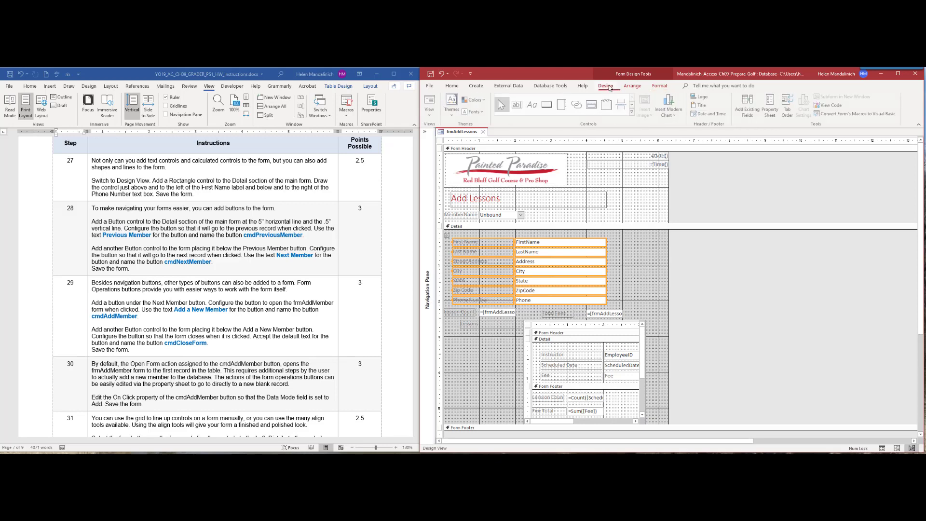
pyautogui.click(658, 86)
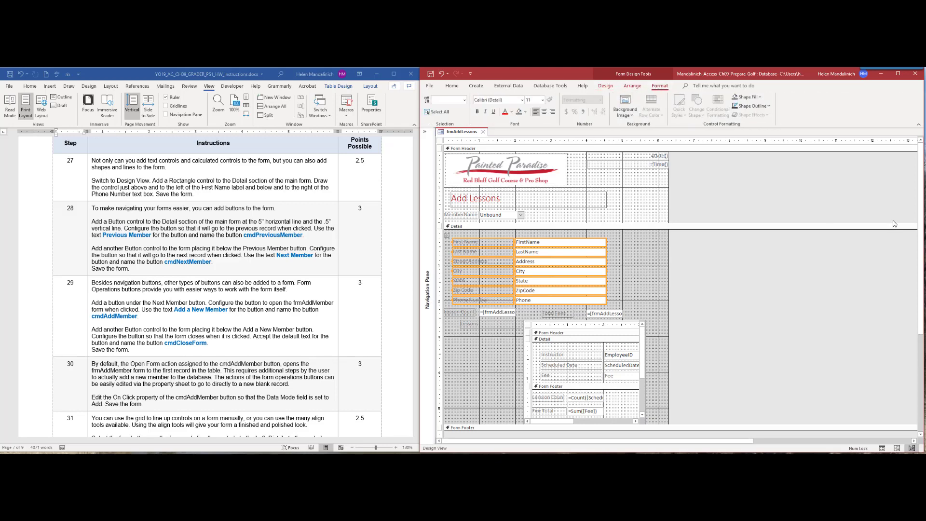
pyautogui.click(606, 86)
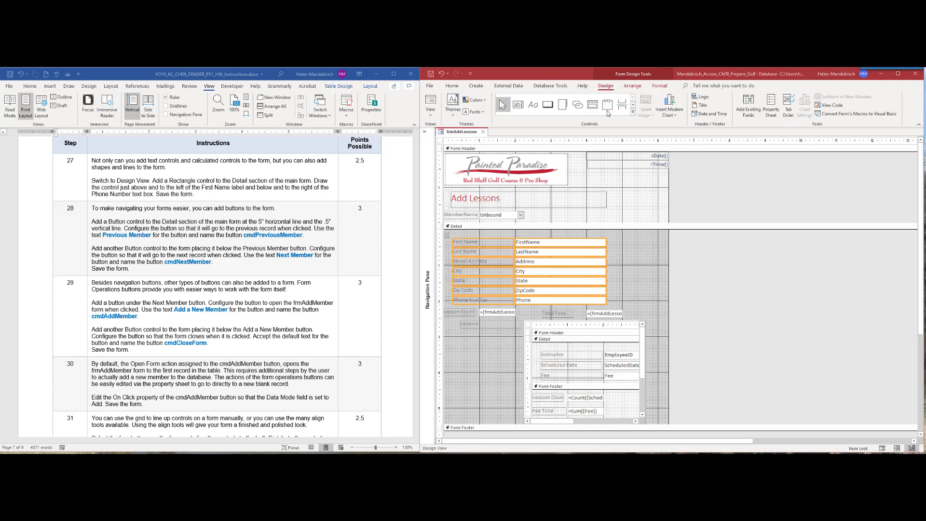
pyautogui.click(633, 114)
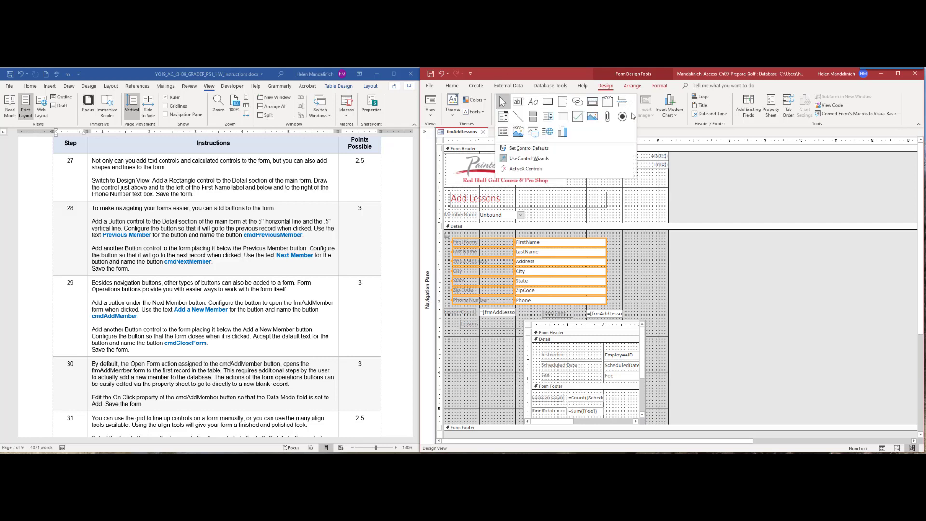
pyautogui.click(564, 119)
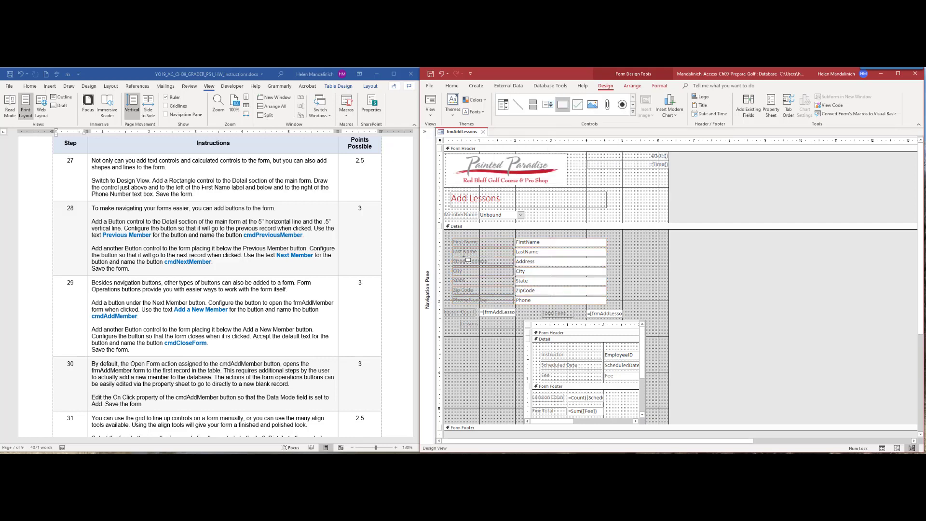
pyautogui.moveTo(447, 235); pyautogui.dragTo(610, 307)
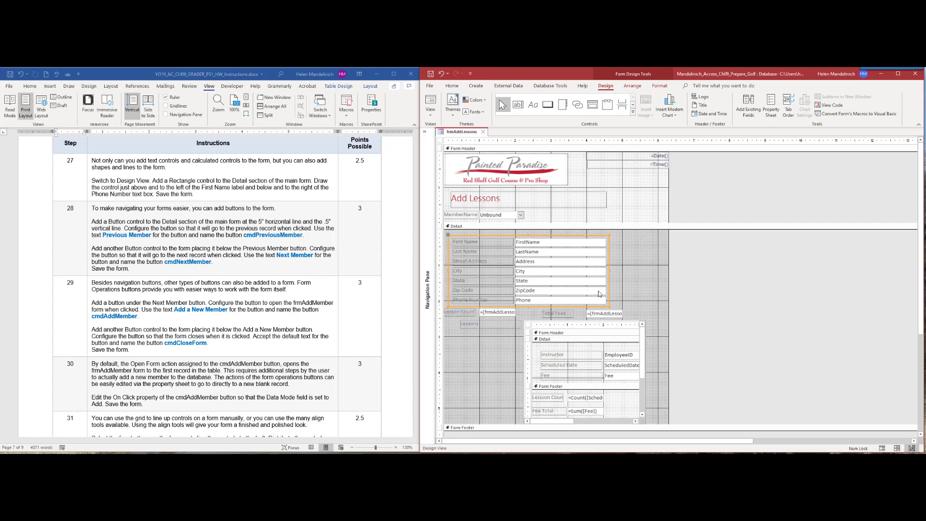
# Check the rectangle around the member fields in Form view and return to Design view.
pyautogui.click(433, 99)
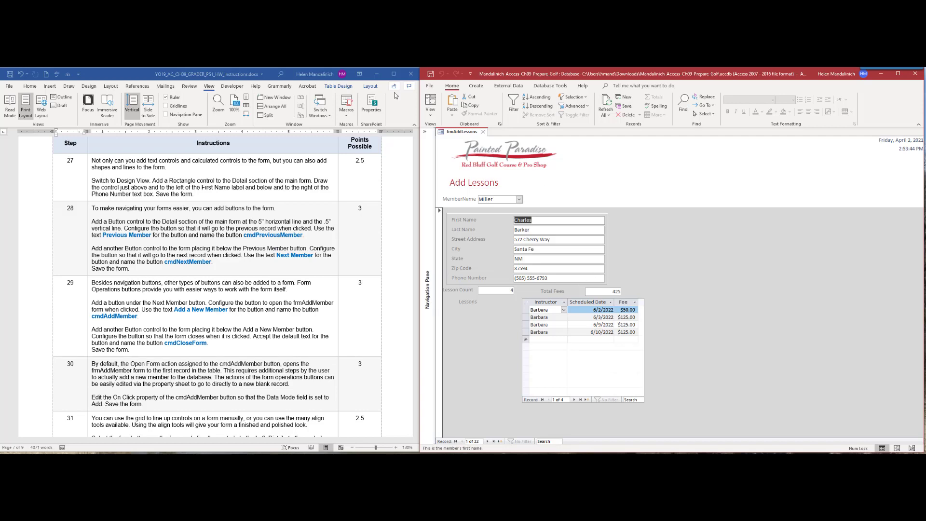
pyautogui.click(431, 114)
pyautogui.click(455, 165)
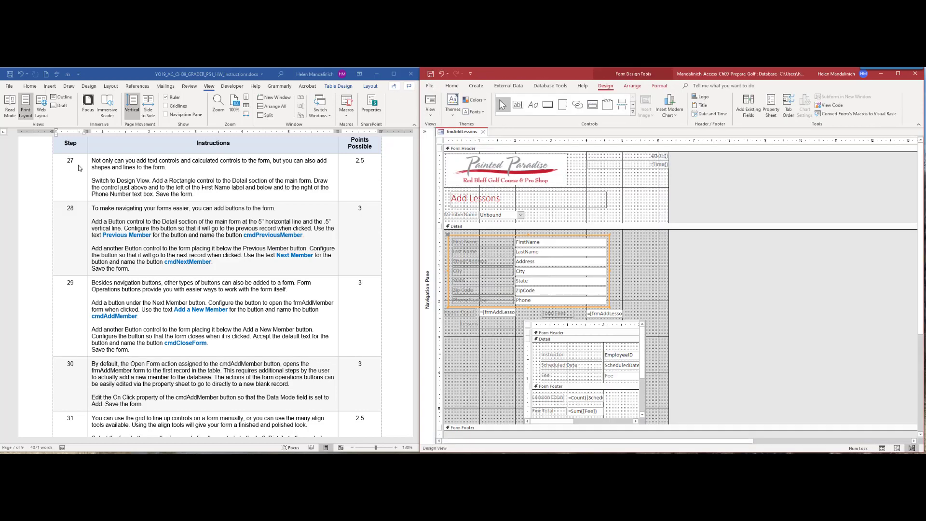
# Highlight step number 27 in yellow in the Word instructions and examine the button placement on the solution database's Add Lessons form.
pyautogui.doubleClick(70, 160)
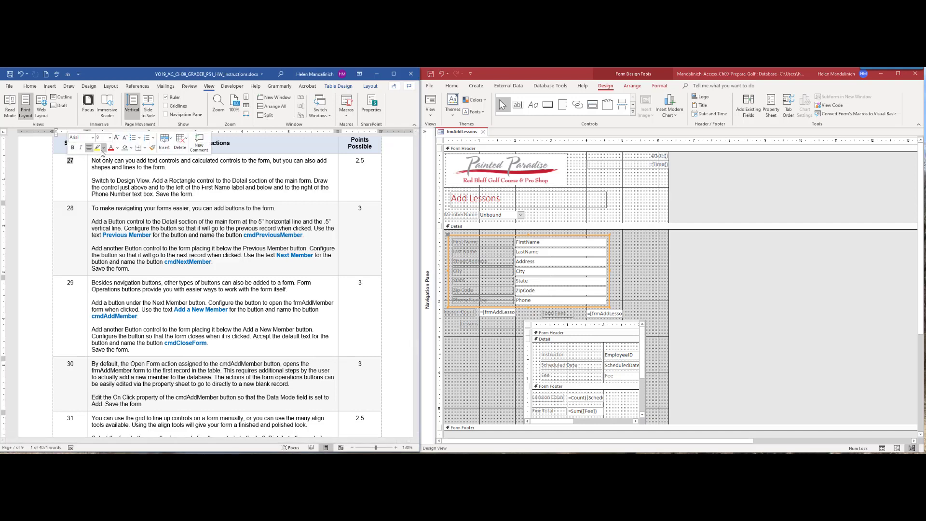
pyautogui.click(99, 148)
pyautogui.scroll(-1, 168, 262)
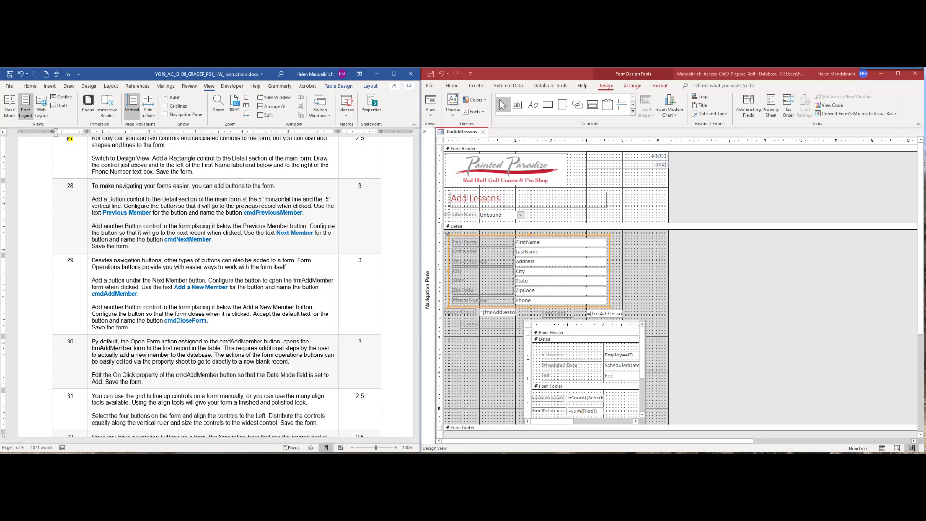
pyautogui.hotkey('alt', 'Tab')
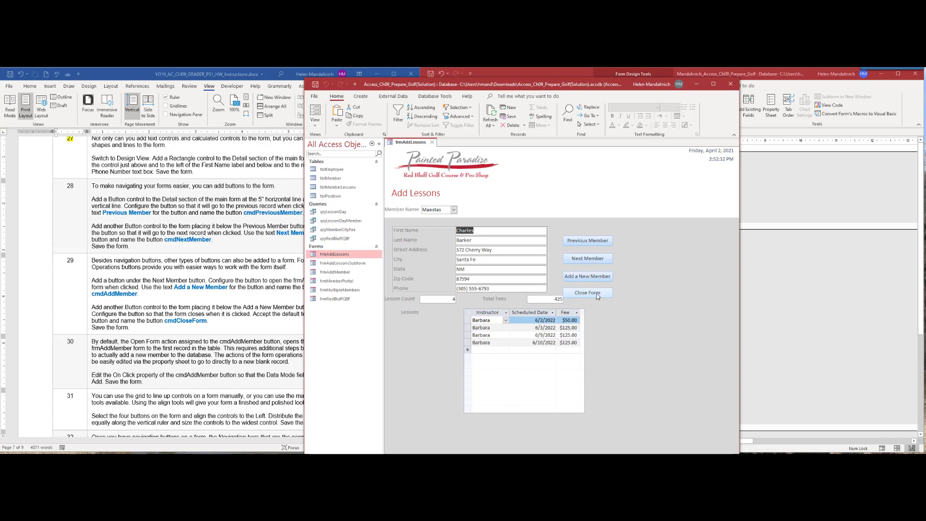
pyautogui.moveTo(592, 85); pyautogui.dragTo(925, 171)
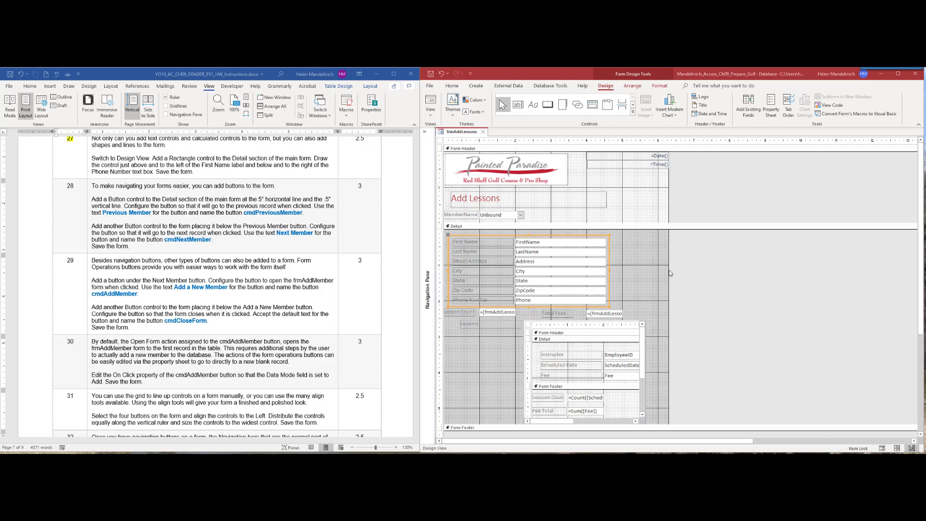
# Widen the frmAddLessons form to about 10 inches and display it in Form view.
pyautogui.moveTo(669, 273); pyautogui.dragTo(800, 279)
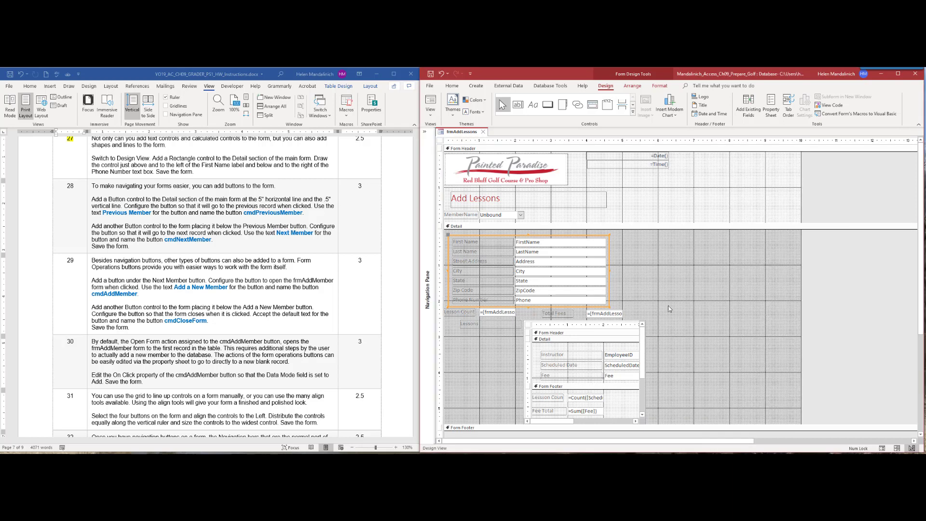
pyautogui.click(656, 210)
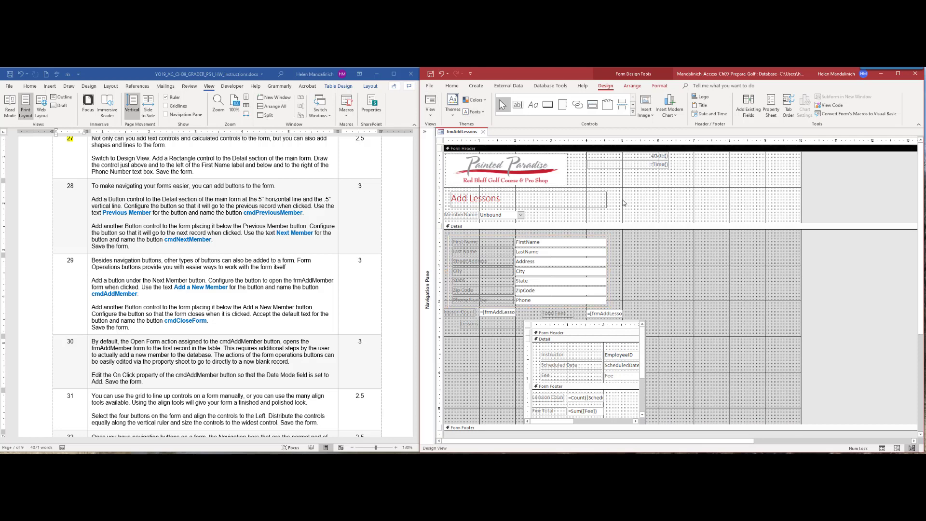
pyautogui.click(439, 102)
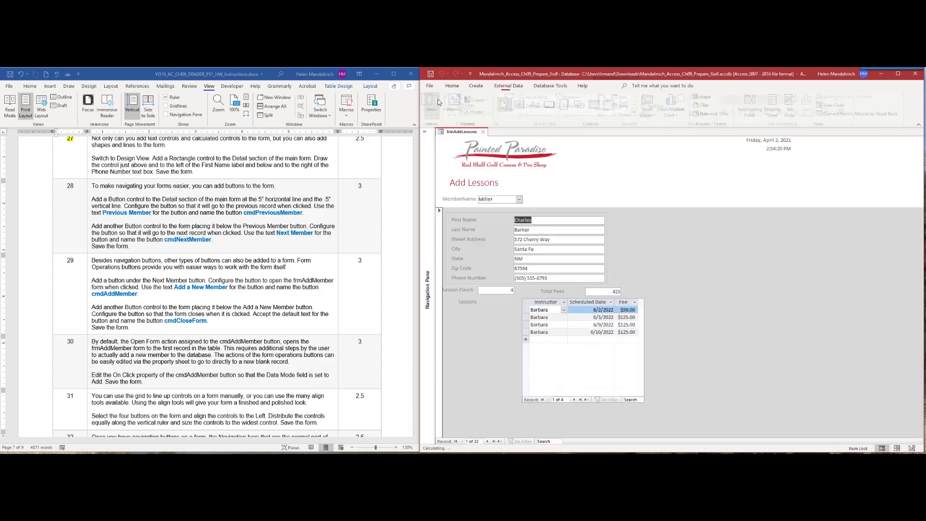
# Return the frmAddLessons form to Design view.
pyautogui.click(438, 110)
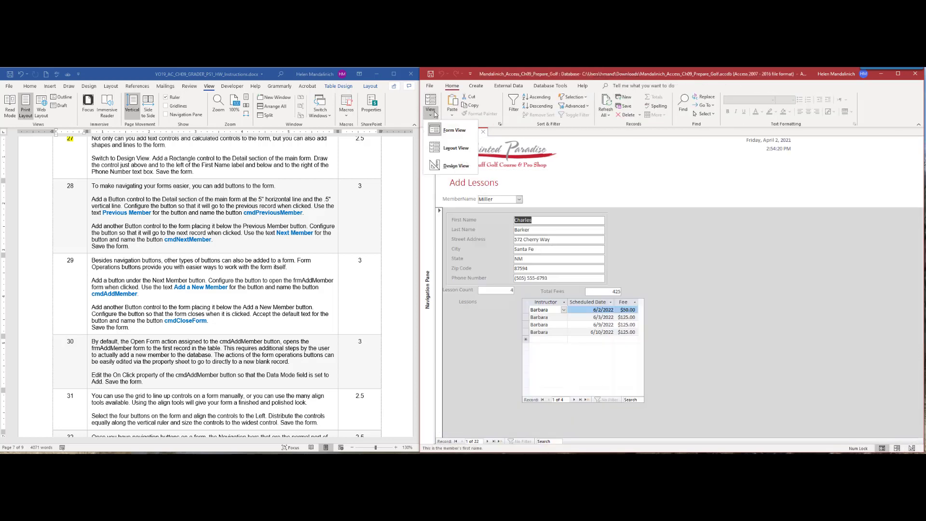
pyautogui.click(440, 166)
pyautogui.click(639, 166)
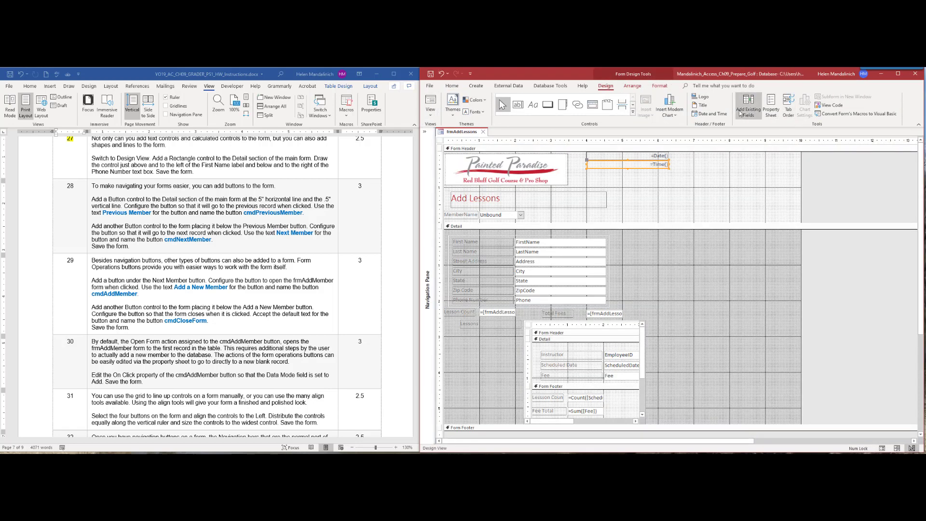
pyautogui.click(632, 86)
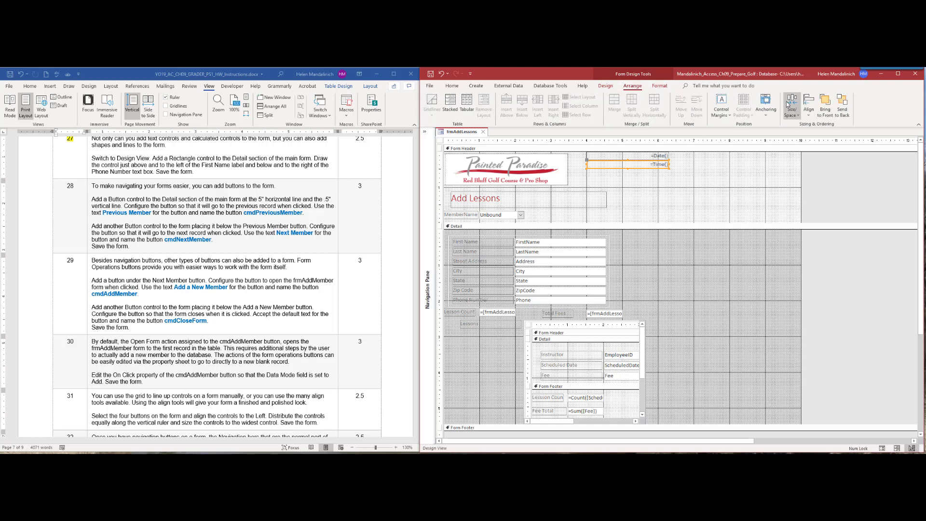
pyautogui.click(768, 110)
pyautogui.click(885, 129)
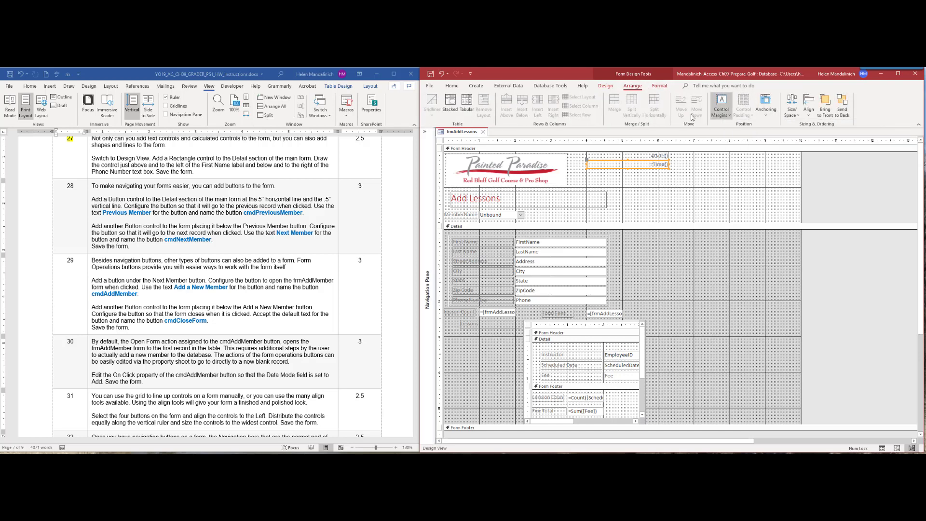
pyautogui.click(675, 209)
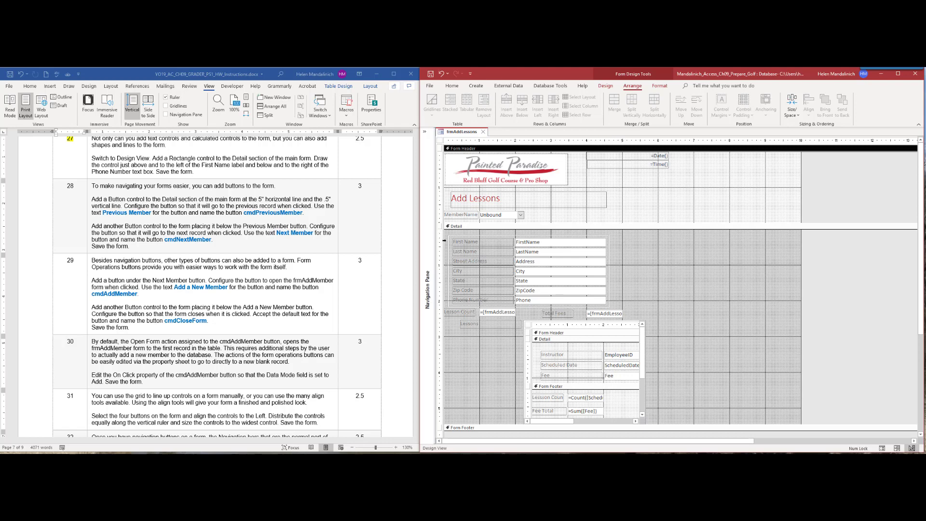
pyautogui.click(625, 251)
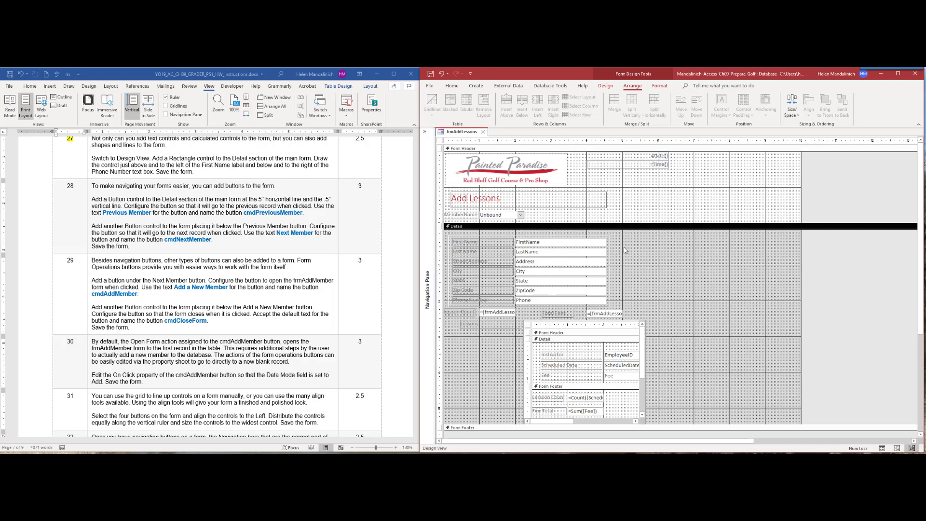
# Place a Button control in the Detail section at about 5" horizontal and 0.5" vertical, using the Record Navigation action Go To Previous Record.
pyautogui.click(606, 87)
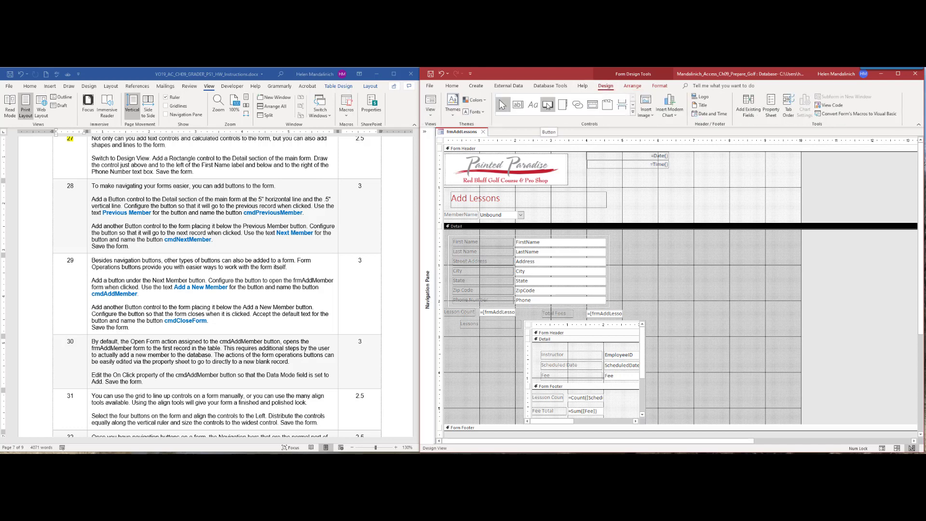
pyautogui.click(549, 105)
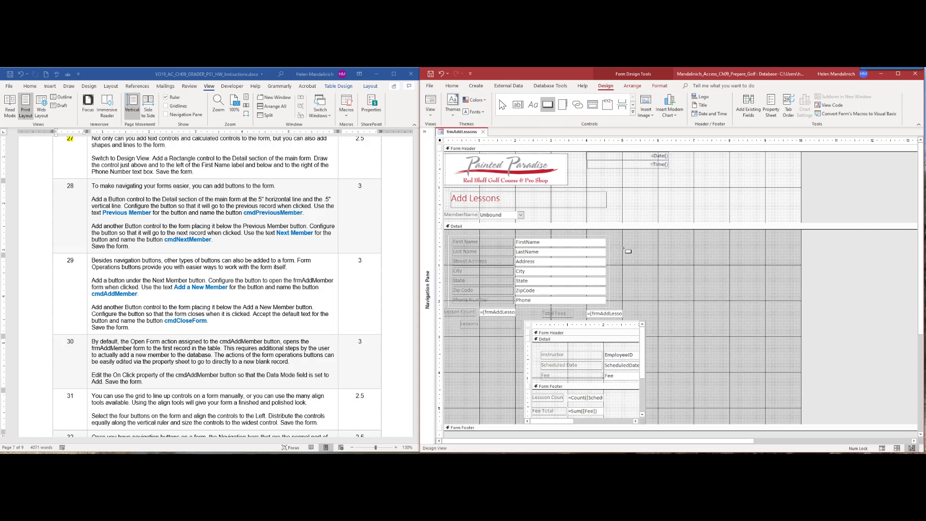
pyautogui.click(627, 250)
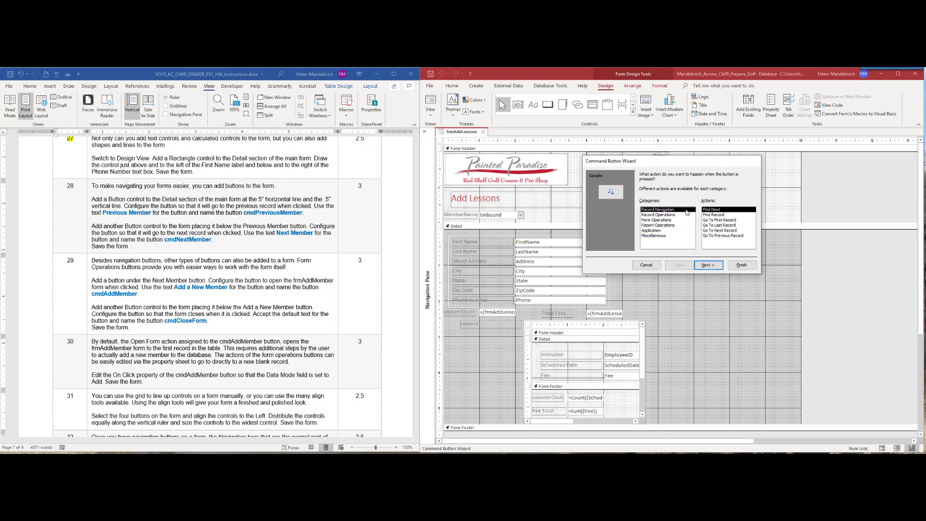
pyautogui.click(726, 236)
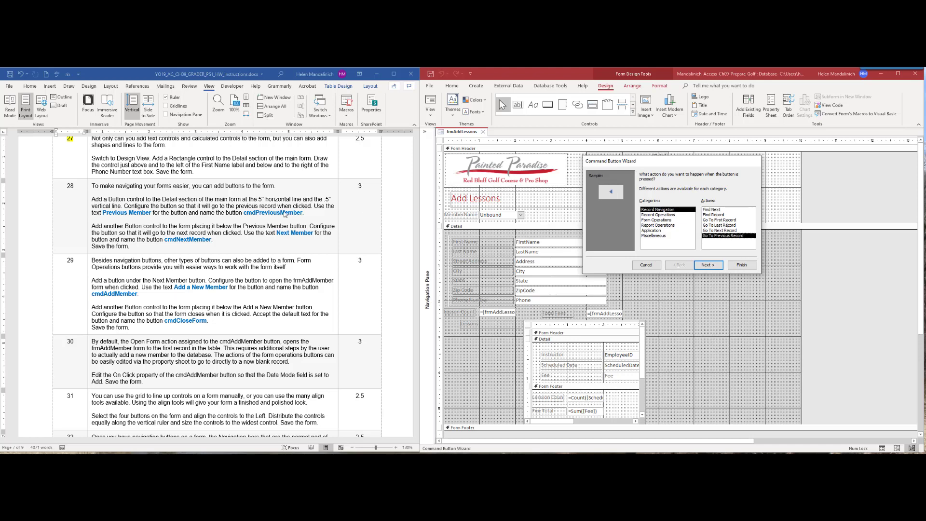
pyautogui.click(708, 264)
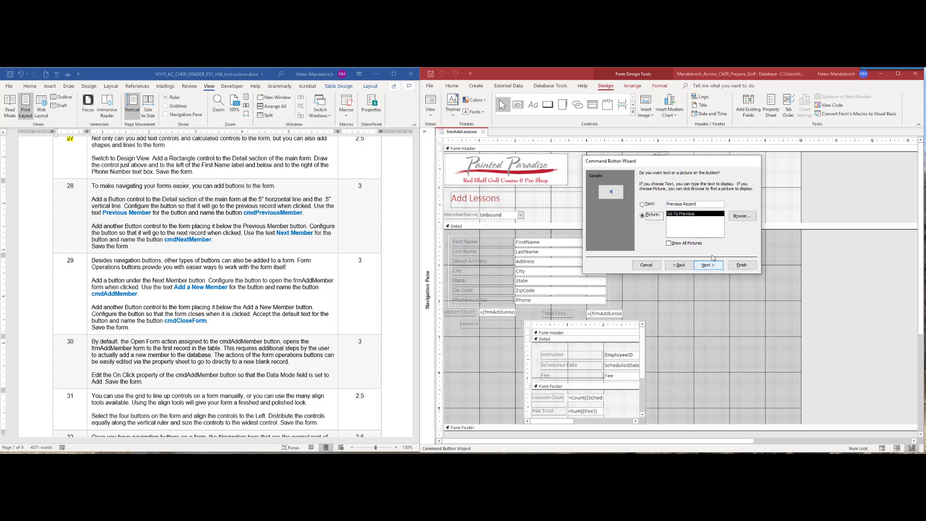
# Give the button the text Previous Record instead of a picture, name it cmdPreviousMember and finish the wizard.
pyautogui.click(646, 205)
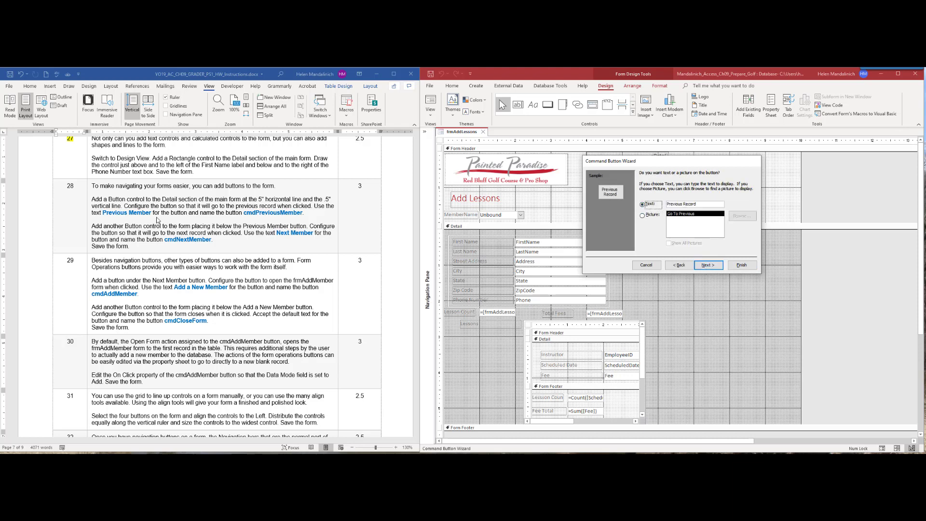
pyautogui.click(705, 266)
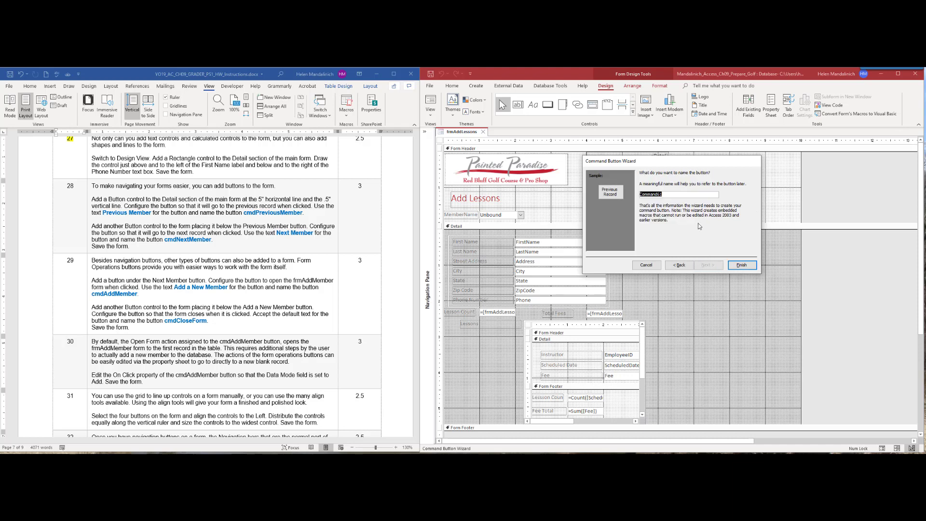
pyautogui.write('cmdPreviousMember')
pyautogui.click(742, 264)
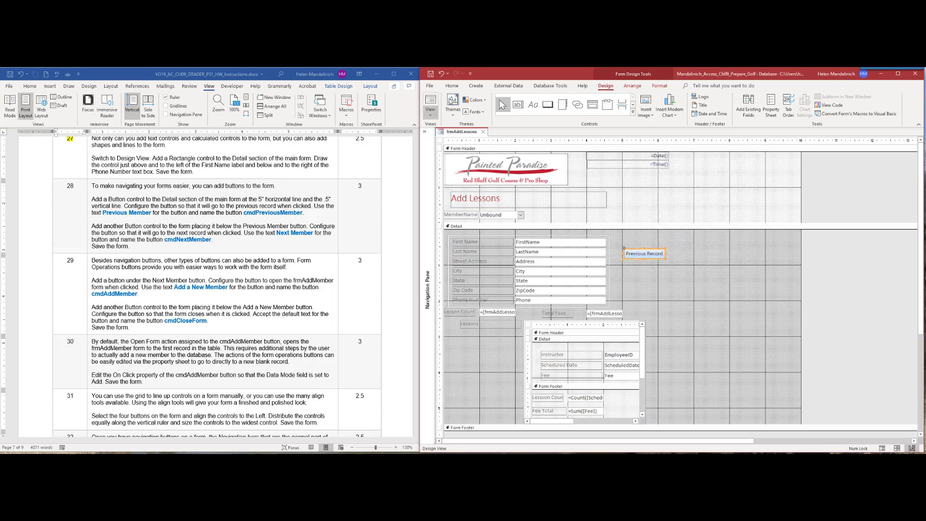
# Place a second Button control directly below the Previous Record button, using the Record Navigation action Go To Next Record.
pyautogui.click(547, 108)
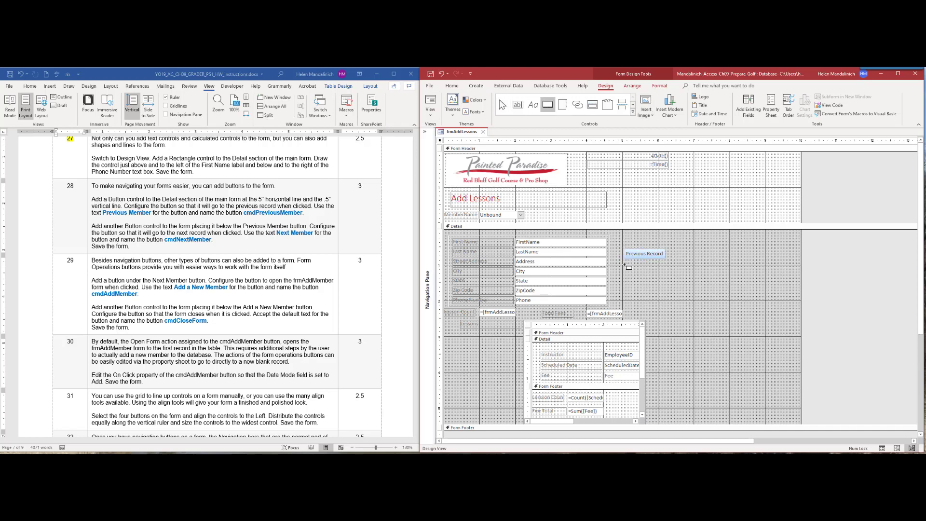
pyautogui.click(624, 265)
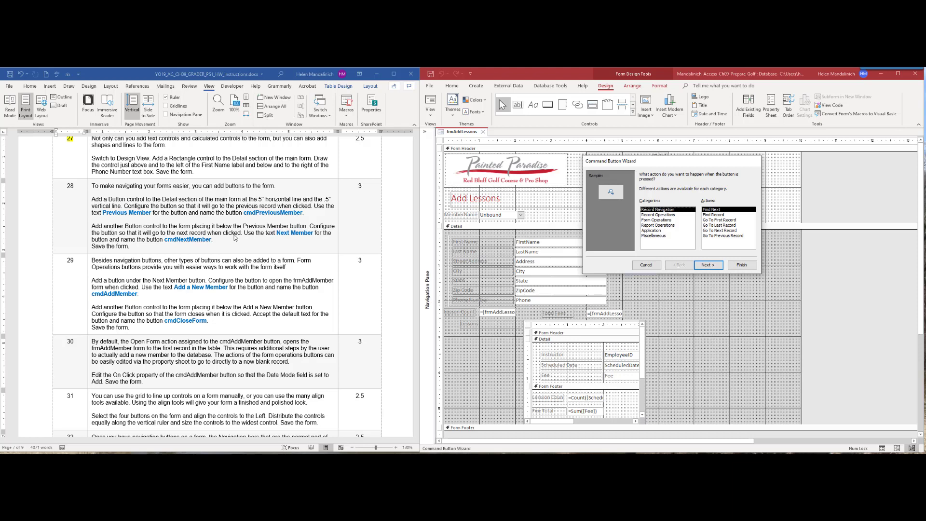
pyautogui.click(720, 230)
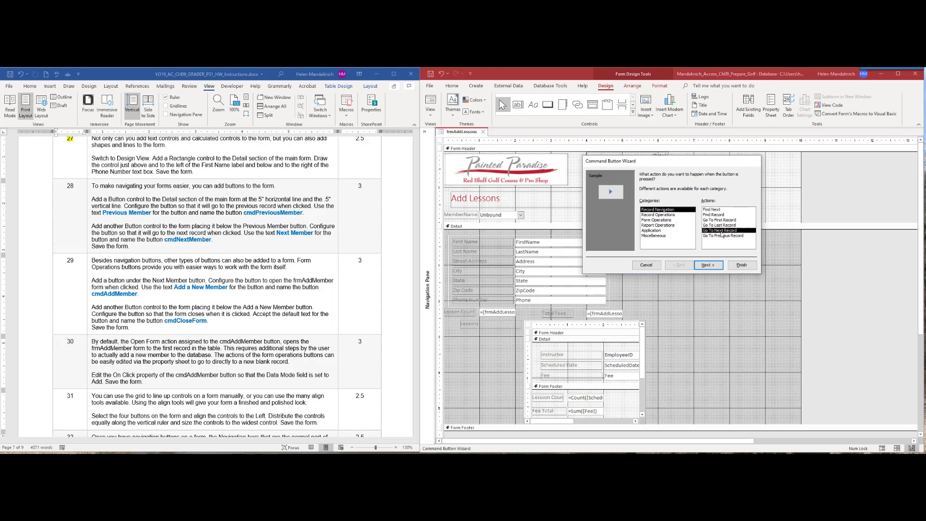
pyautogui.click(713, 268)
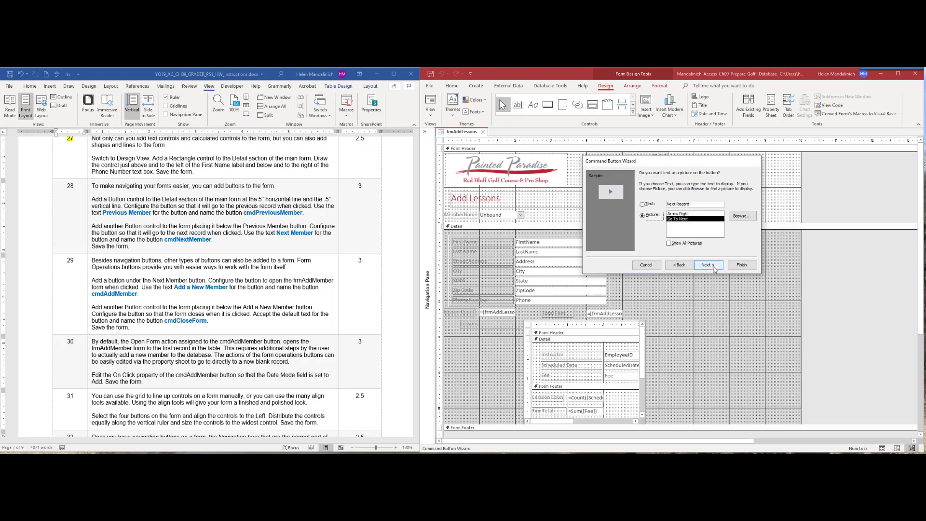
# Give the second button the text Next Record instead of a picture, name it cmdNextMember and finish the wizard.
pyautogui.click(643, 206)
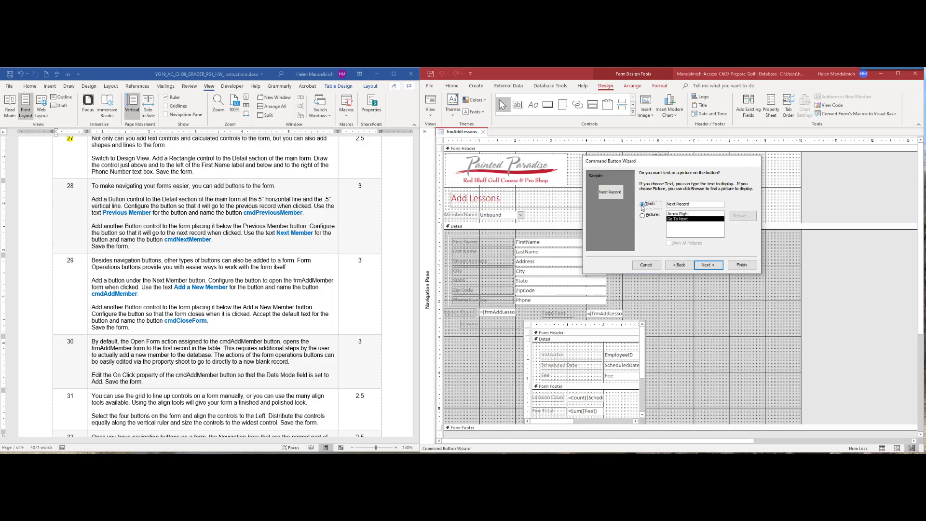
pyautogui.click(708, 265)
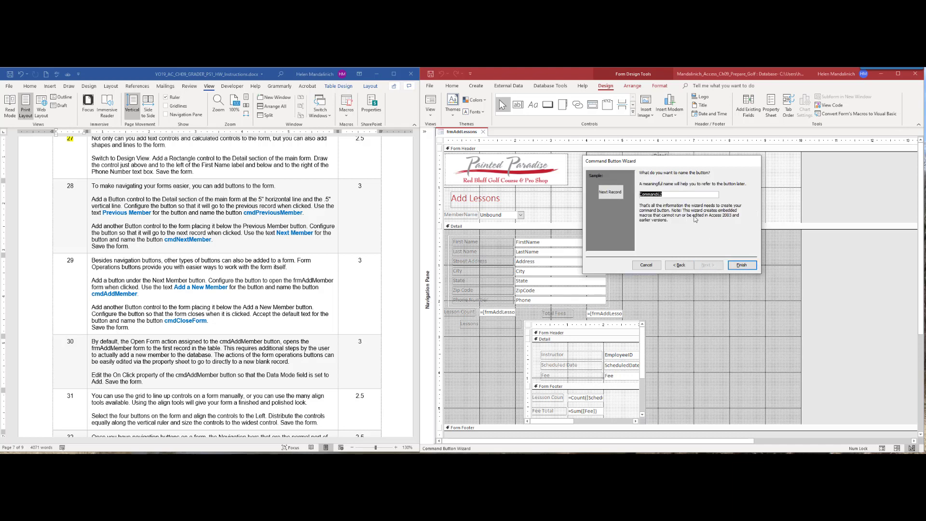
pyautogui.write('cmdNextMember')
pyautogui.click(738, 265)
# Switch to the Word instructions and highlight step number 28 in yellow.
pyautogui.click(75, 184)
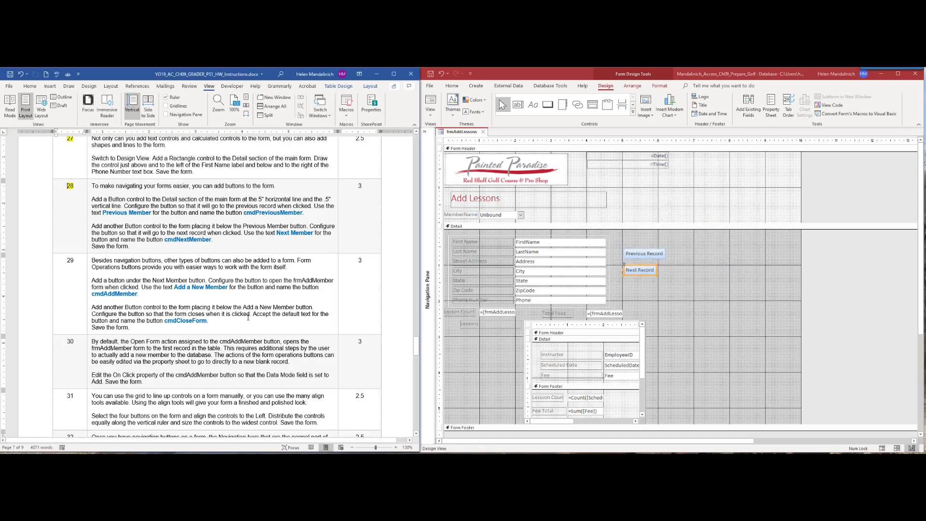
pyautogui.scroll(-2, 248, 318)
pyautogui.scroll(-2, 247, 319)
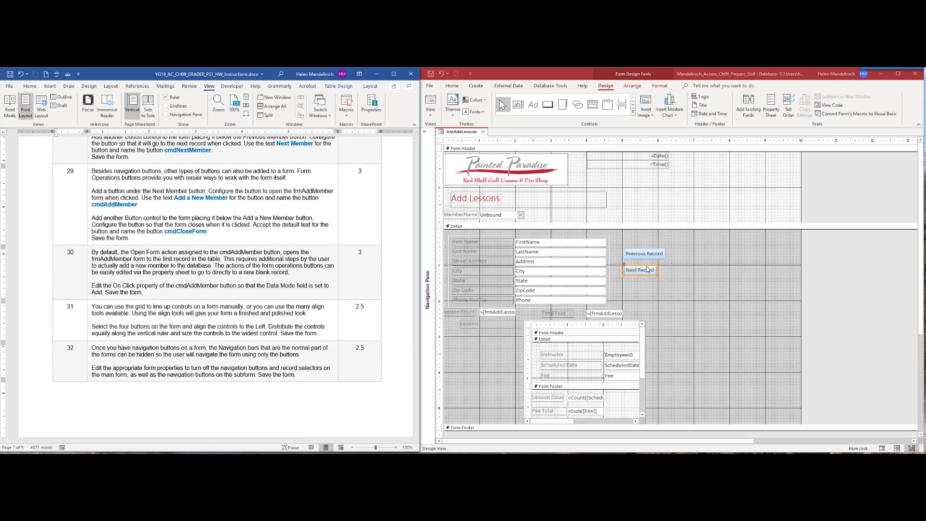